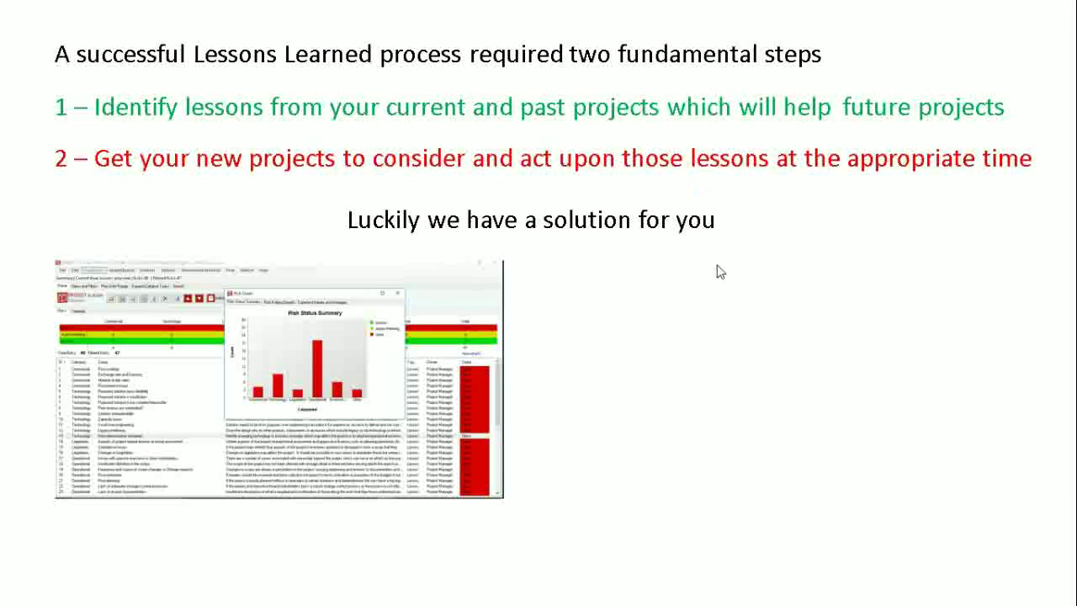
left_click(324, 410)
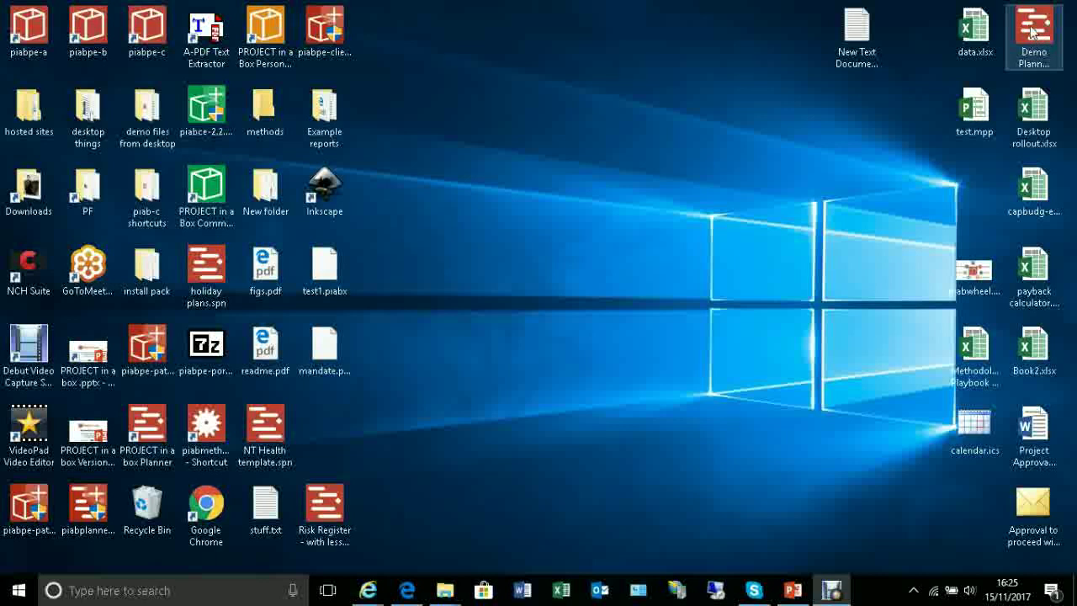
Open the "Risk Register - with lessons.spn" file from the desktop and look through its list of lessons.
left_click(326, 511)
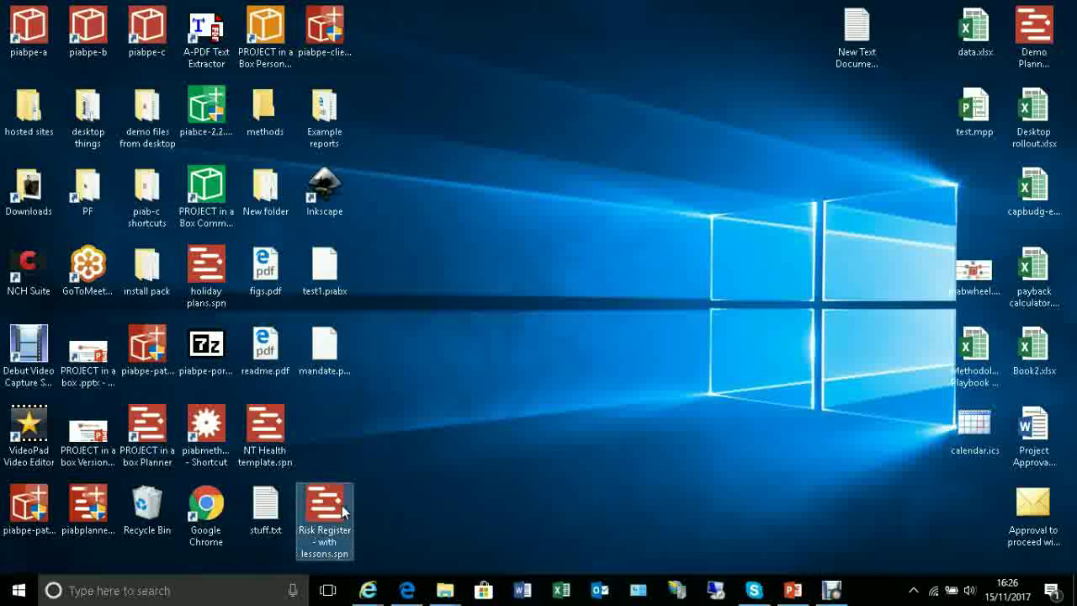
double_click(326, 511)
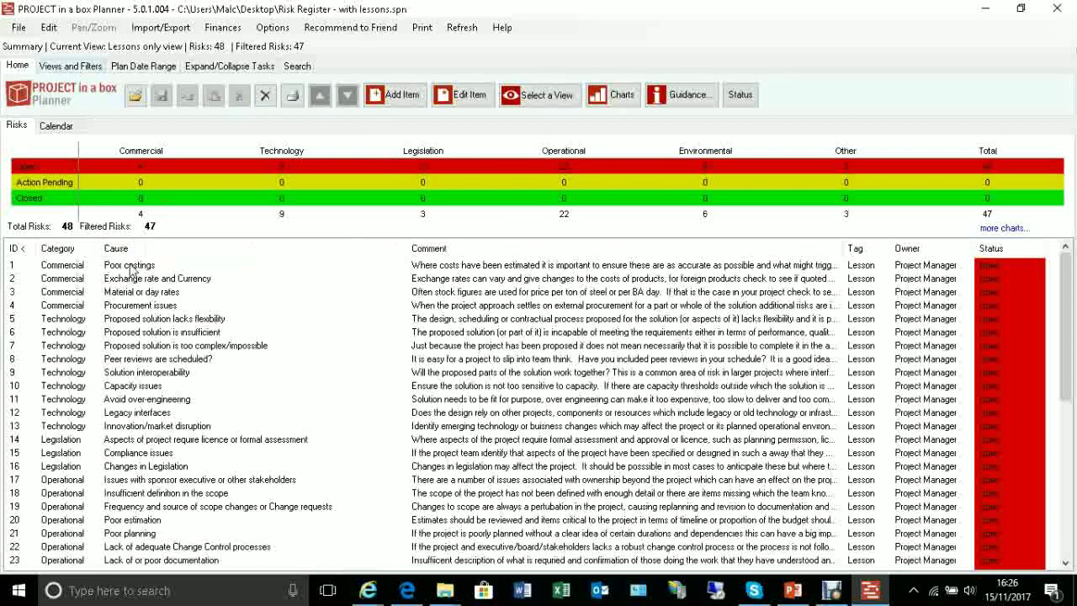
scroll(135, 303, "down", 8)
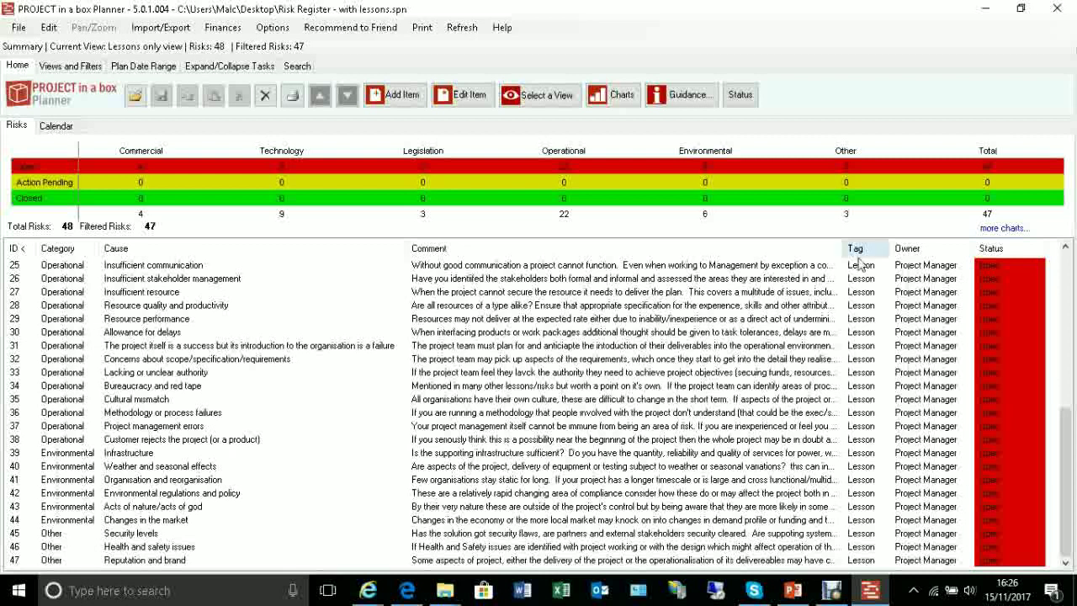
scroll(872, 318, "up", 8)
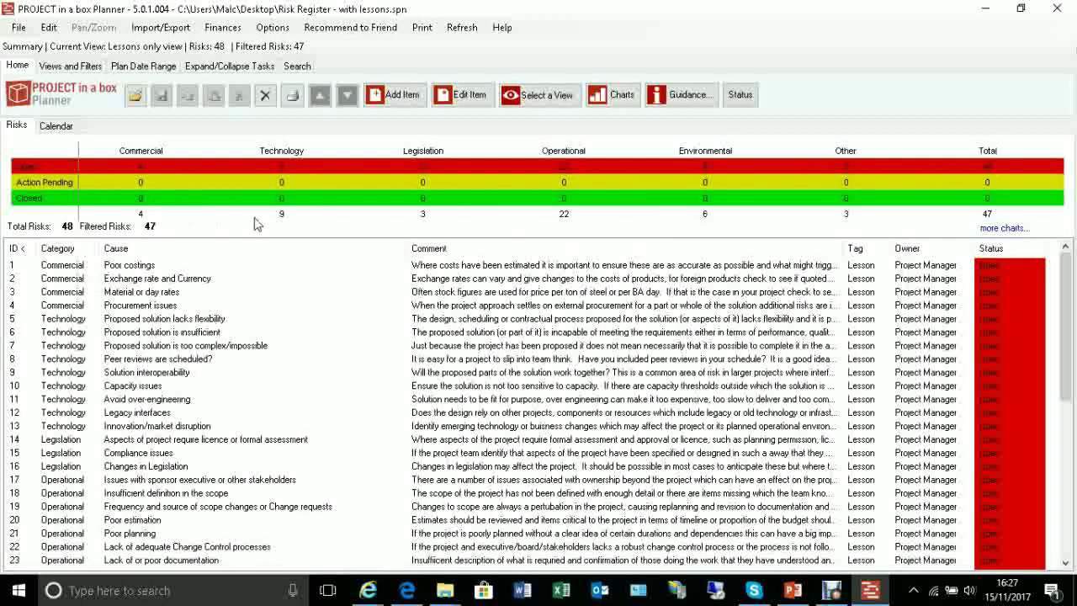
View the Risk Status Summary chart for the lessons and close it again.
left_click(995, 233)
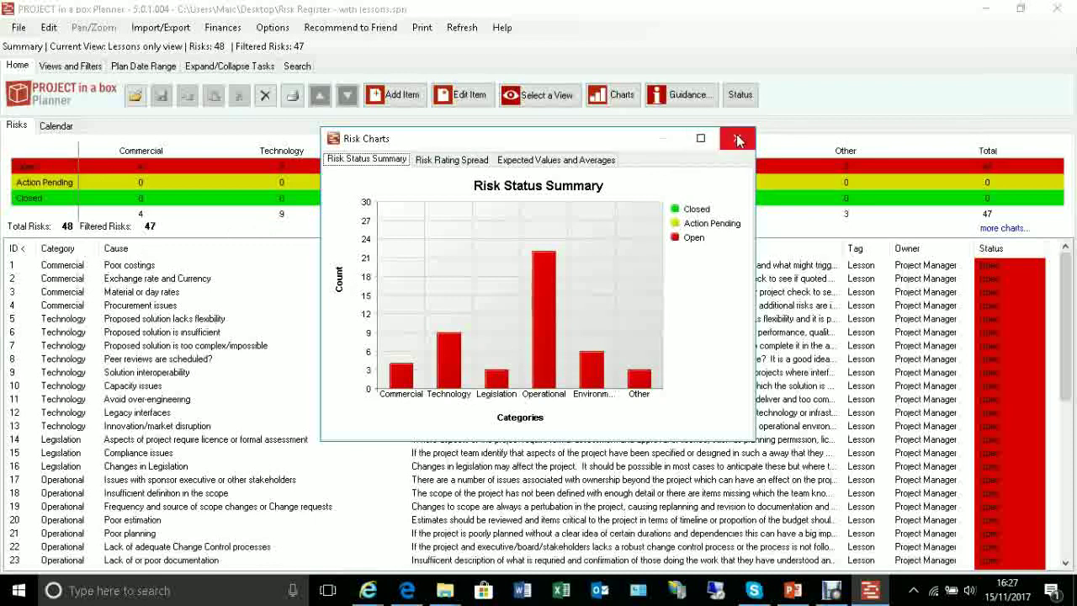
left_click(738, 141)
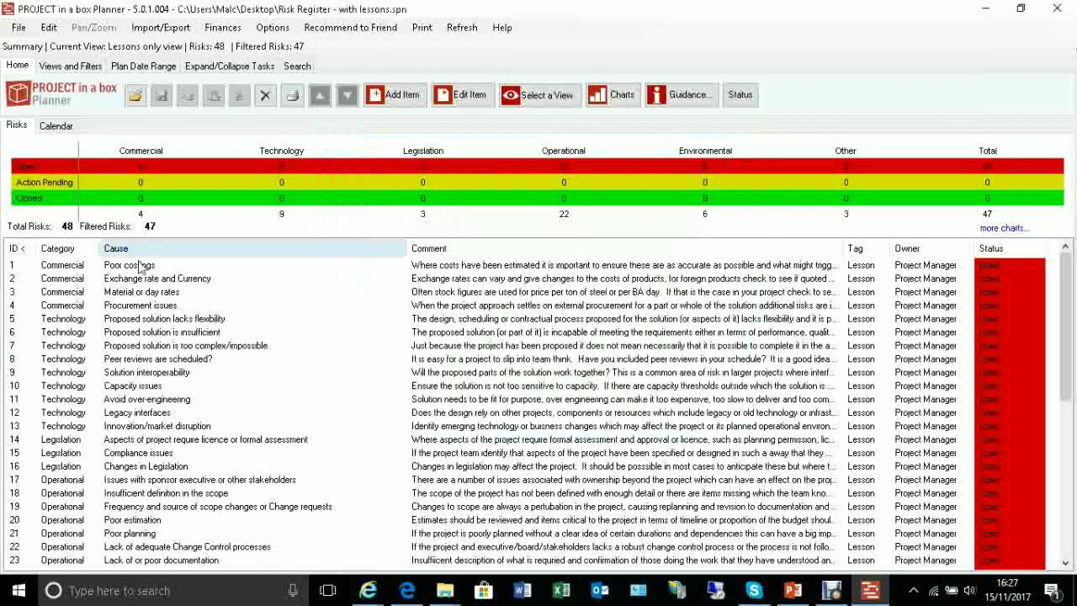
Open the "Poor costings" risk, read its general details and comment, and close it without changes.
left_click(67, 268)
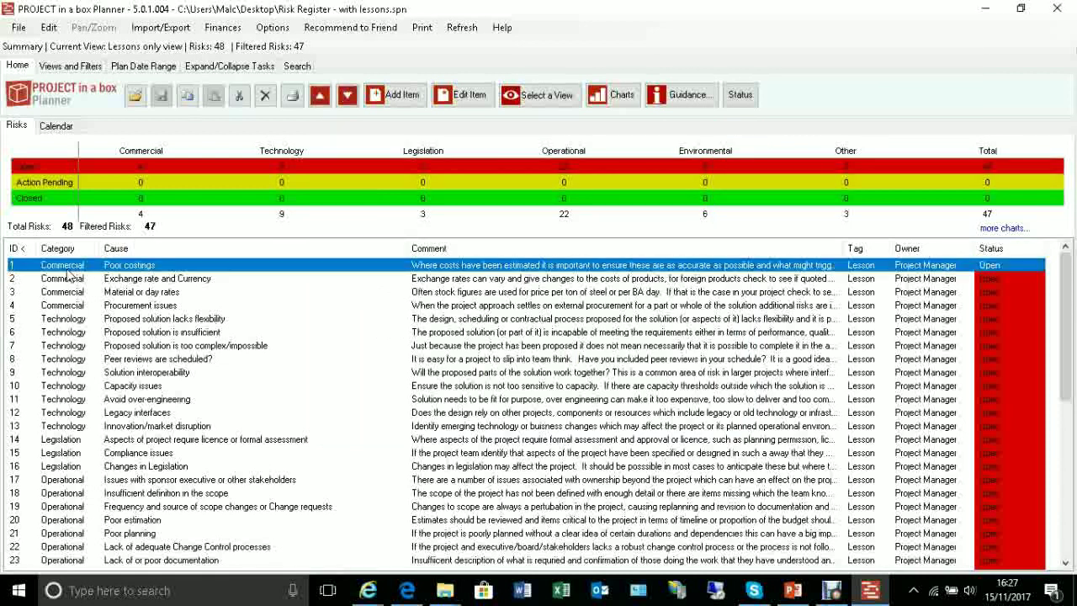
double_click(68, 272)
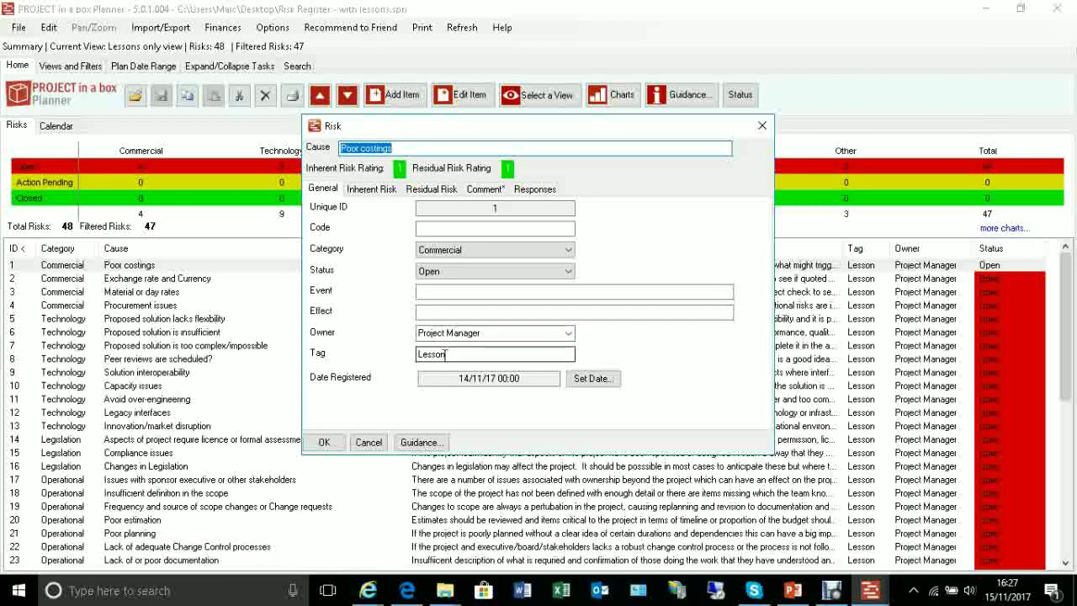
left_click(497, 191)
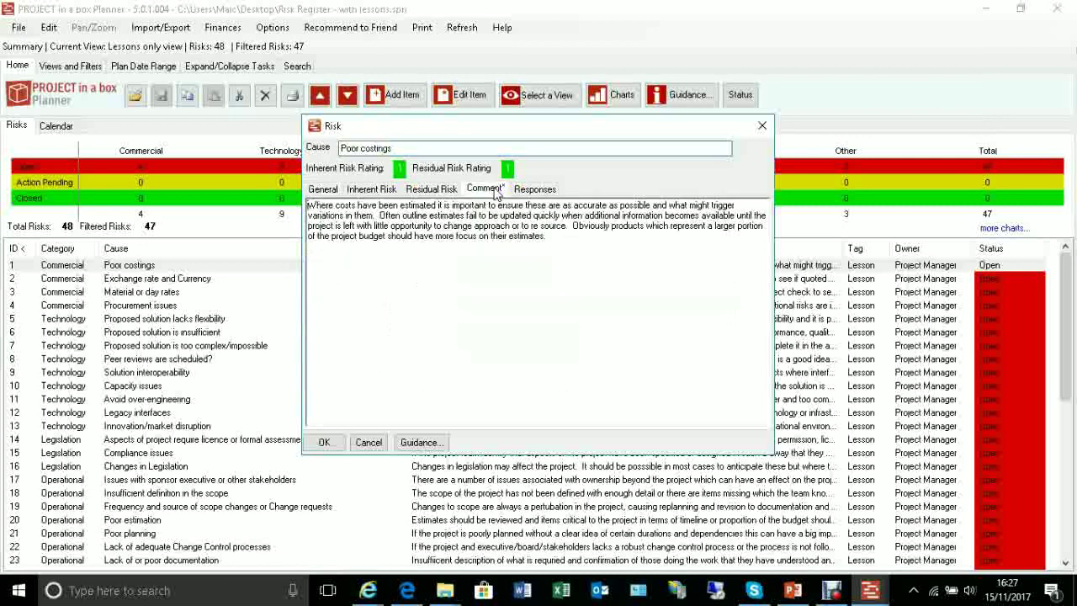
left_click(770, 126)
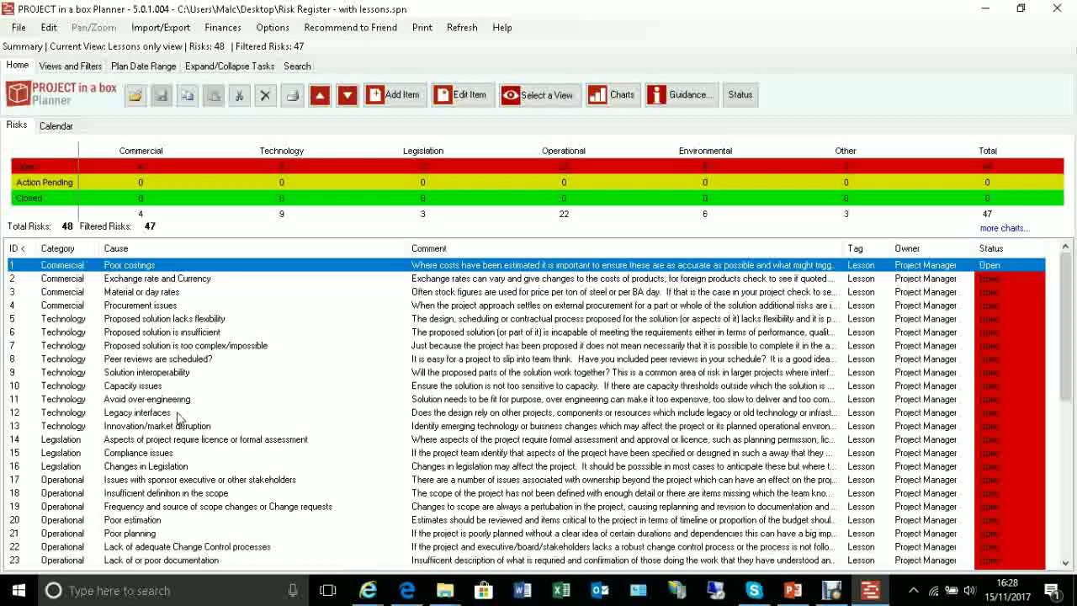
Copy the "Poor costings" risk and paste it below "Proposed solution lacks flexibility".
right_click(126, 271)
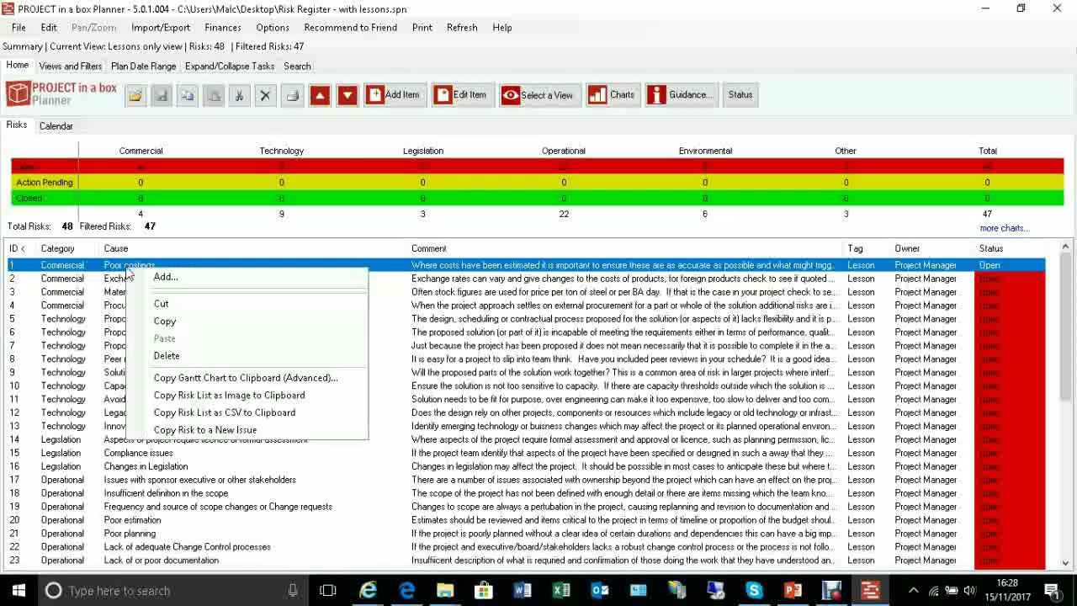
left_click(172, 324)
right_click(249, 320)
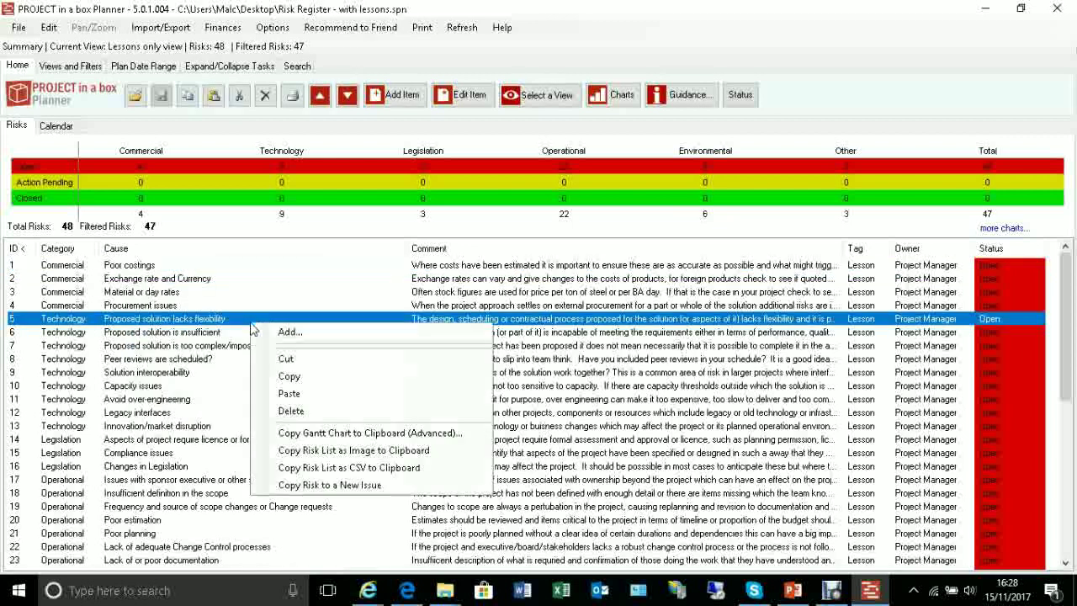
left_click(292, 398)
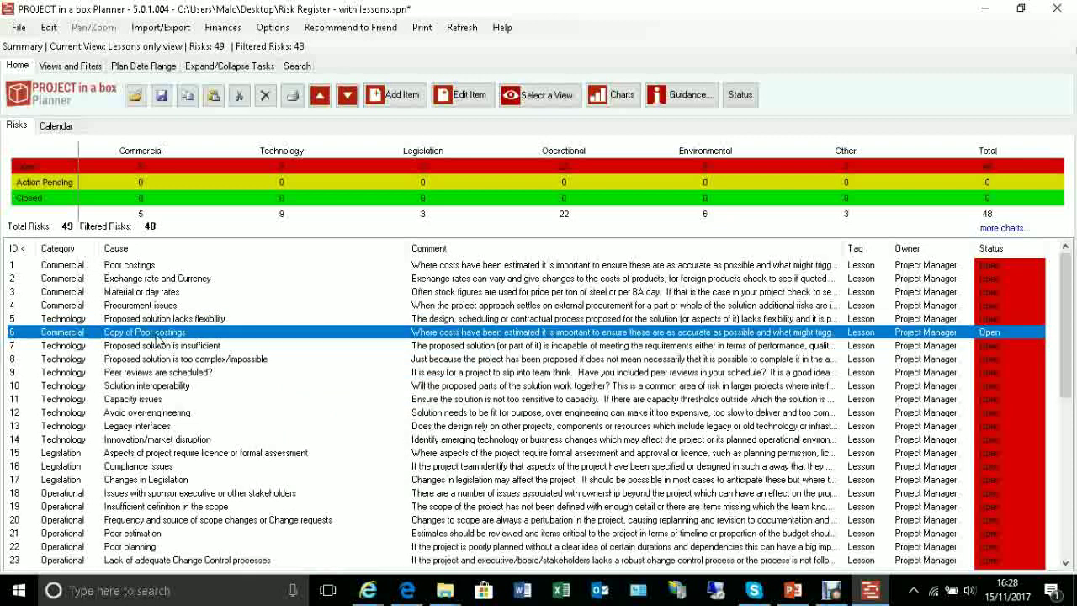
Change the copied risk's cause to "Costing of land purchase may need work" and replace its comment with "sdgkglkg".
double_click(258, 337)
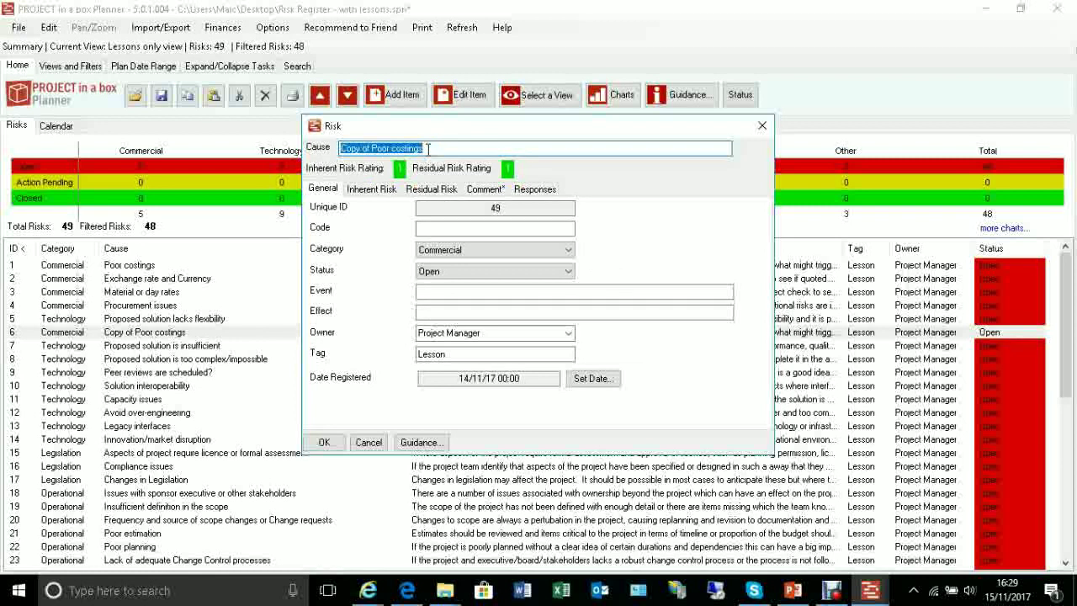
type("Costing of")
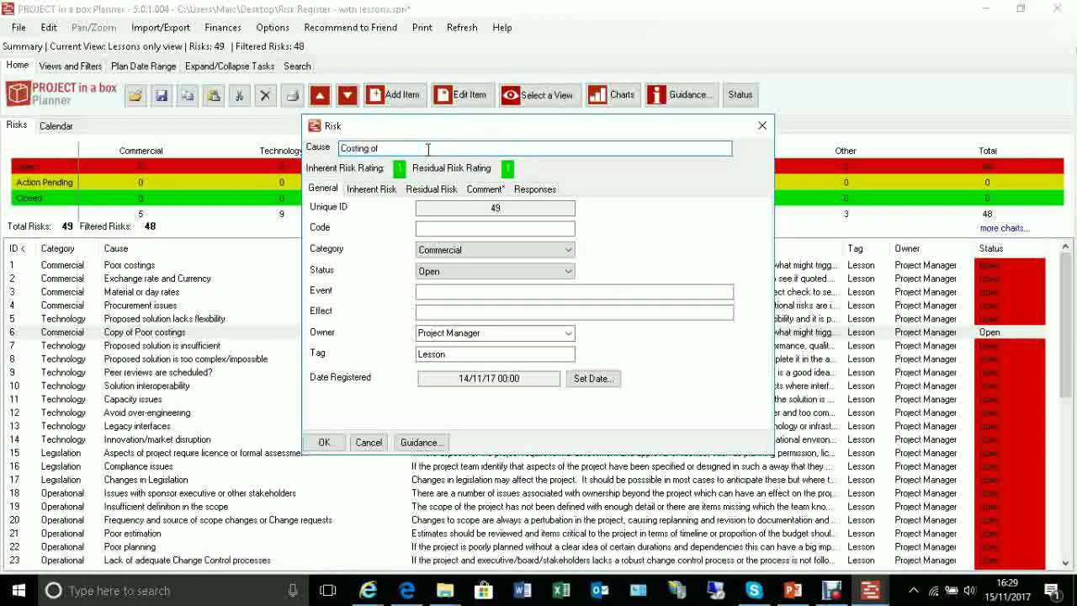
type(" land purchase may need work")
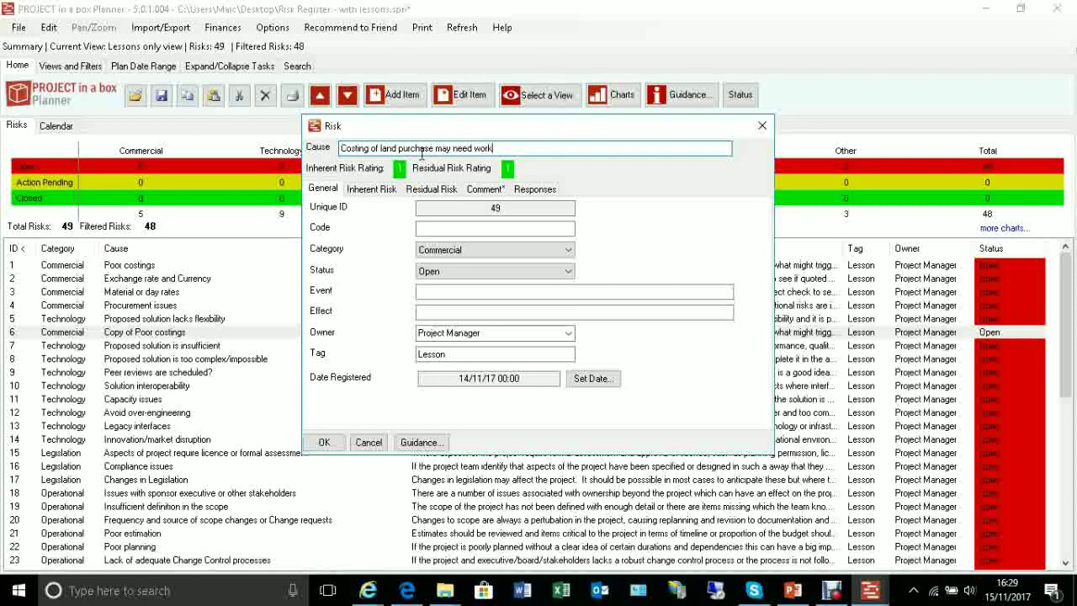
left_click(476, 194)
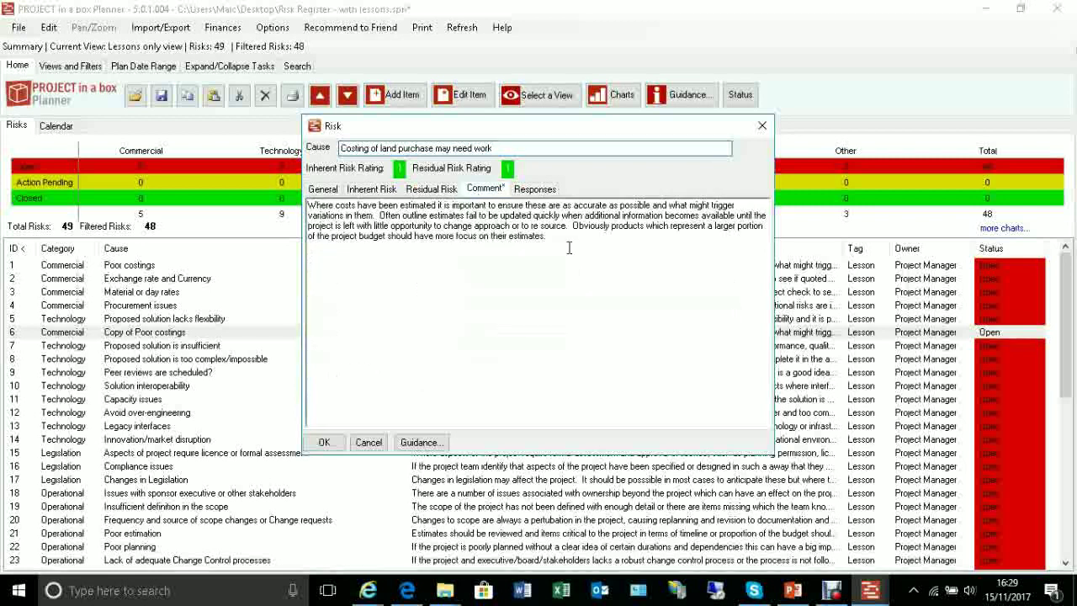
left_click_drag(569, 241, 312, 203)
type("sdkglkg")
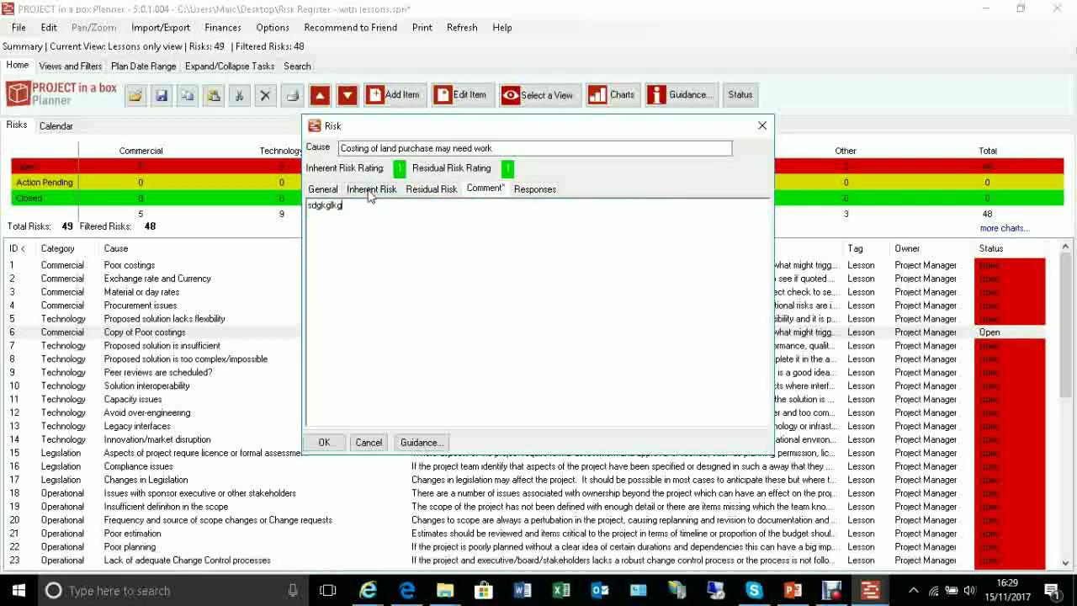
Replace the copied risk's owner, Project Manager, with the responsible person's first name.
left_click(324, 188)
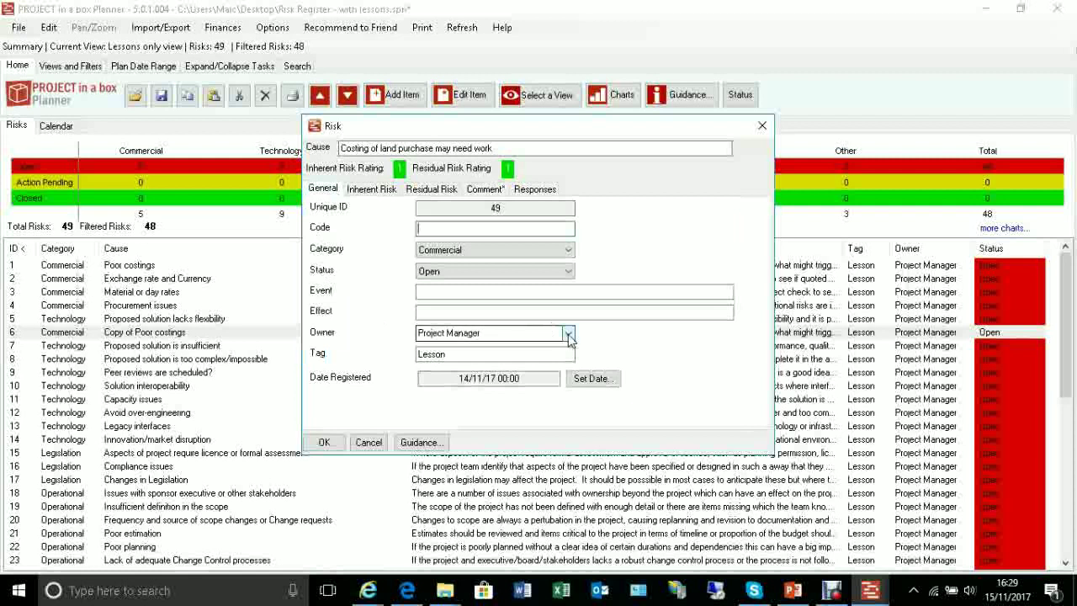
left_click(517, 336)
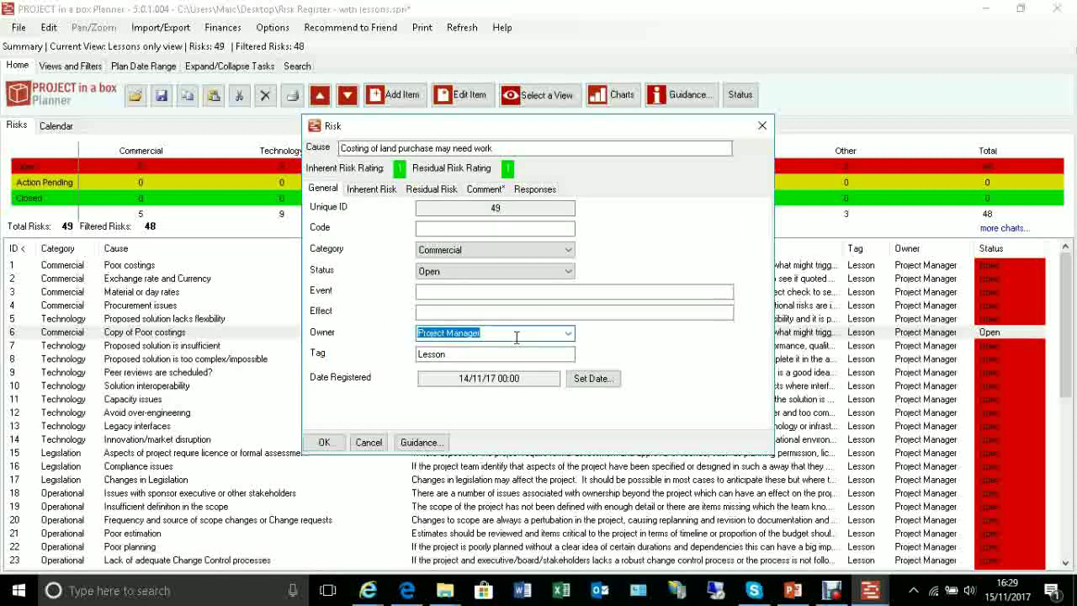
type("Malc")
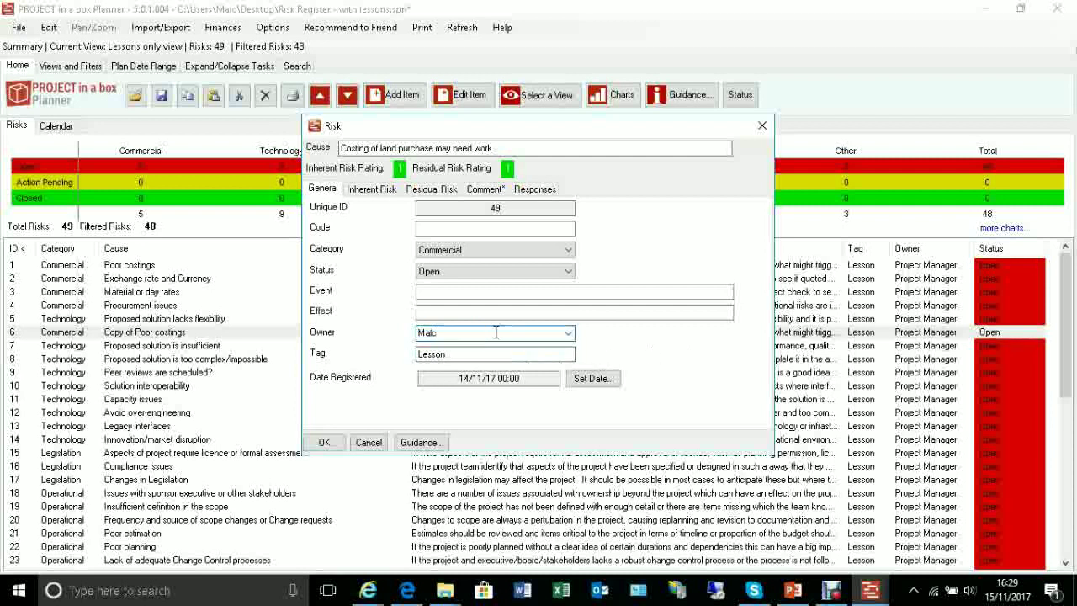
left_click(568, 333)
left_click(625, 346)
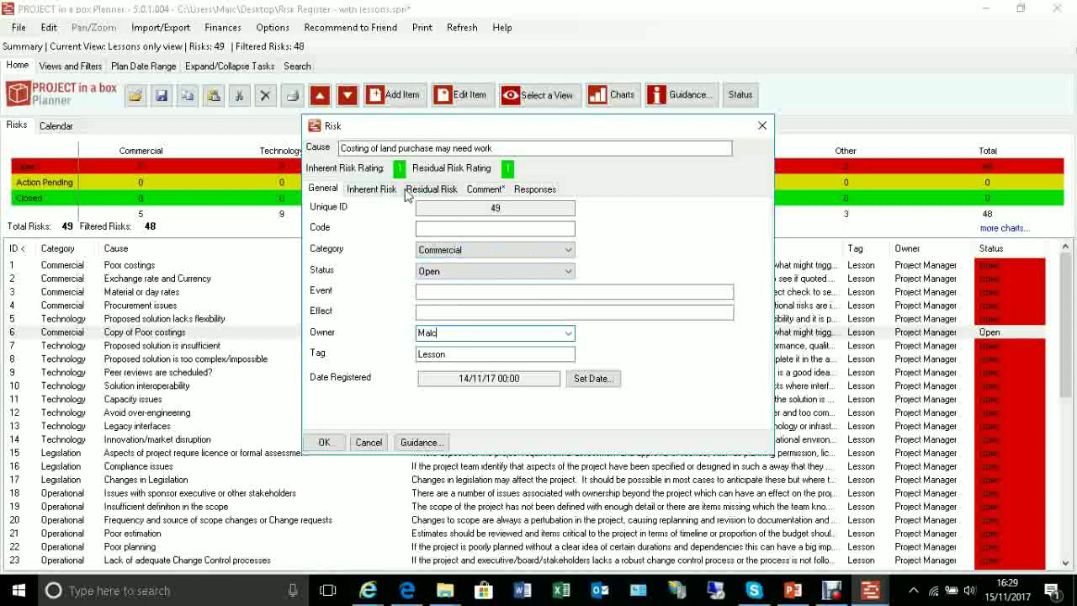
Set the inherent risk to impact High (4), probability Possible (3), proximity Short Term (1) and expected value 400000, and save the risk.
left_click(373, 190)
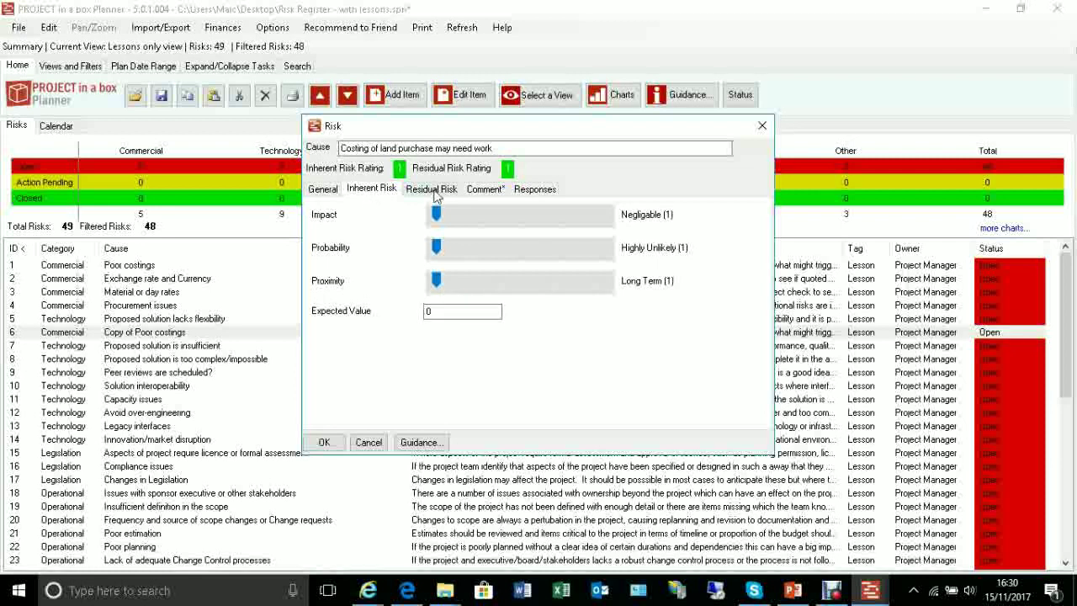
left_click_drag(436, 214, 564, 215)
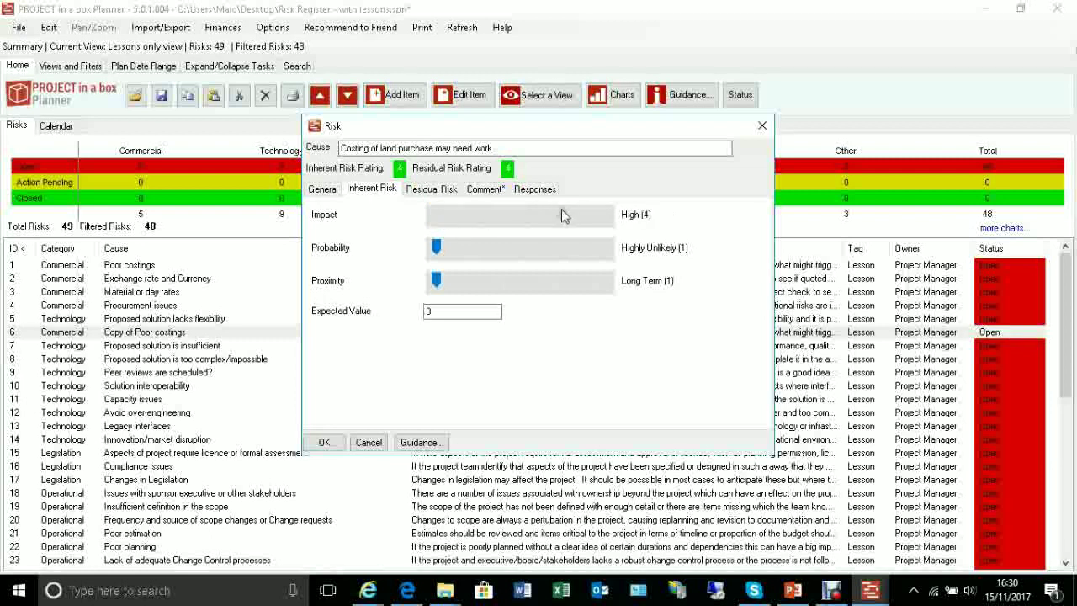
left_click_drag(437, 248, 542, 253)
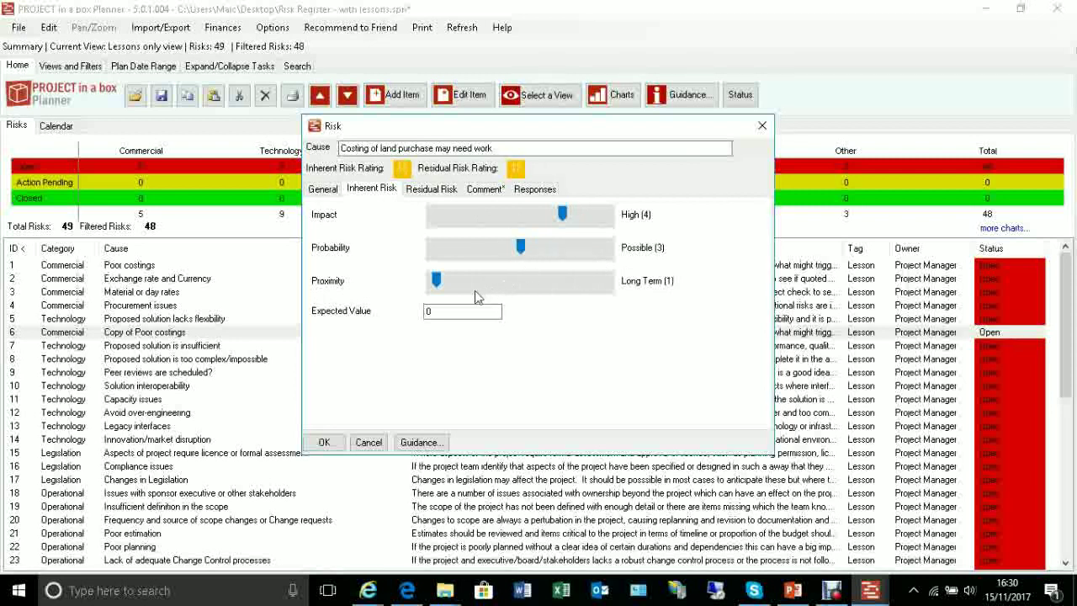
left_click_drag(442, 290, 533, 288)
key("Tab")
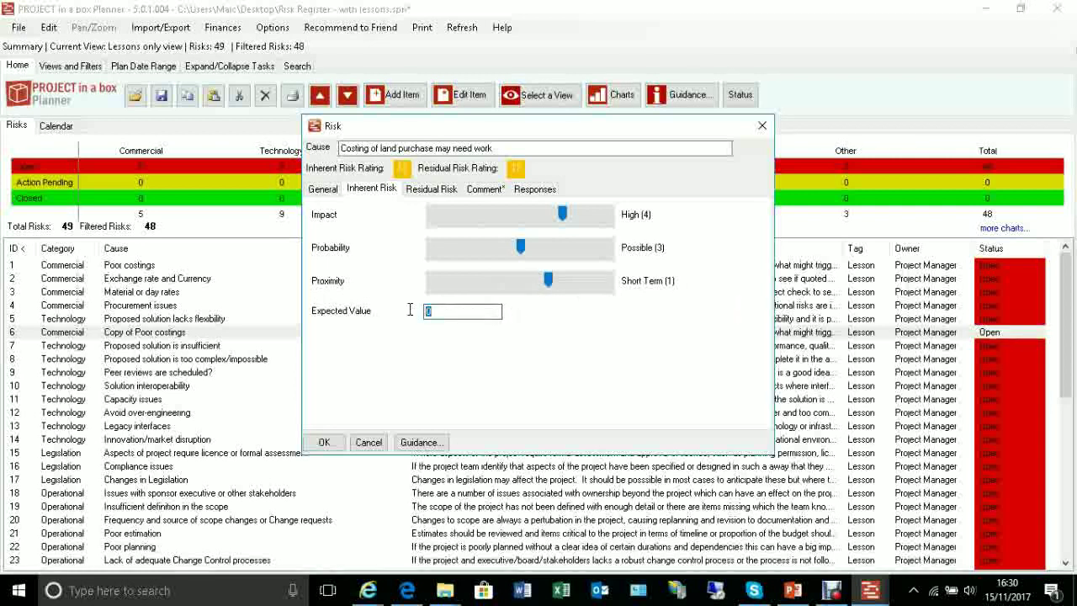
type("400000")
left_click(431, 189)
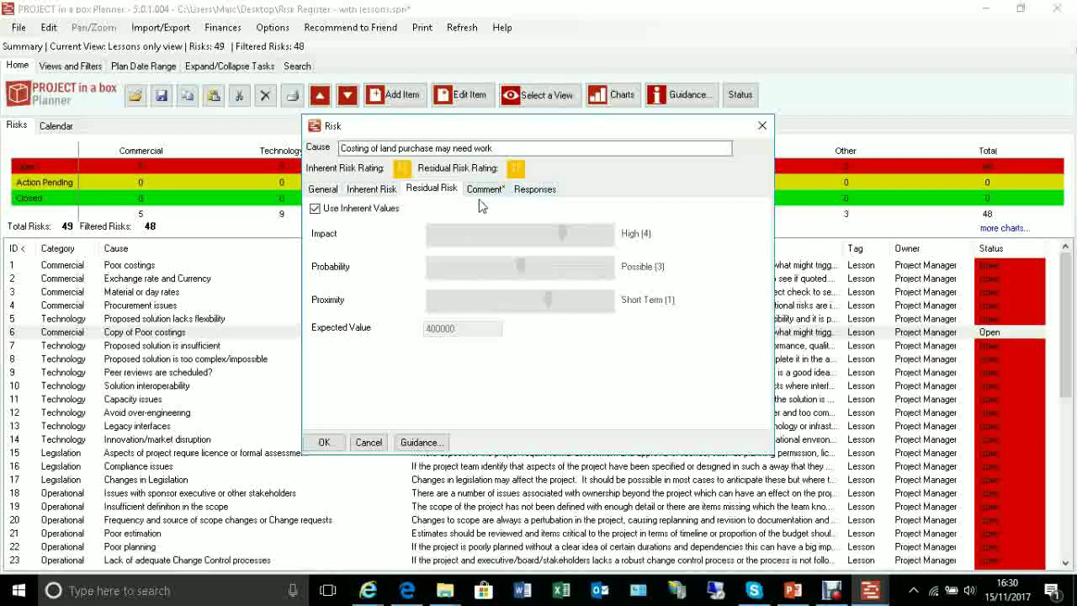
left_click(325, 443)
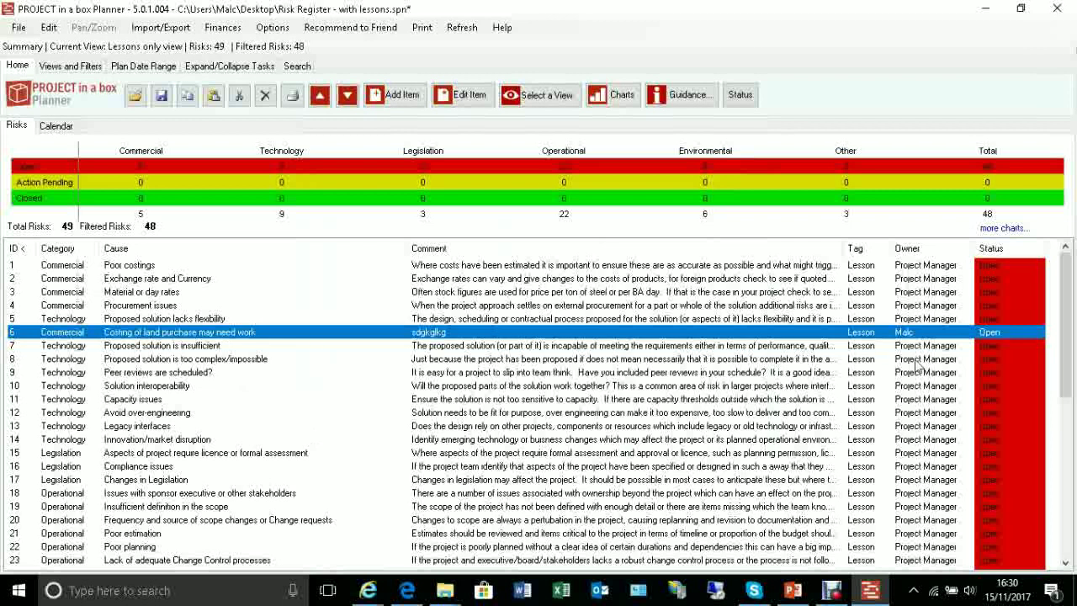
Clear the tag of the "Costing of land purchase may need work" risk, save it and look through the filtered lessons list.
double_click(862, 336)
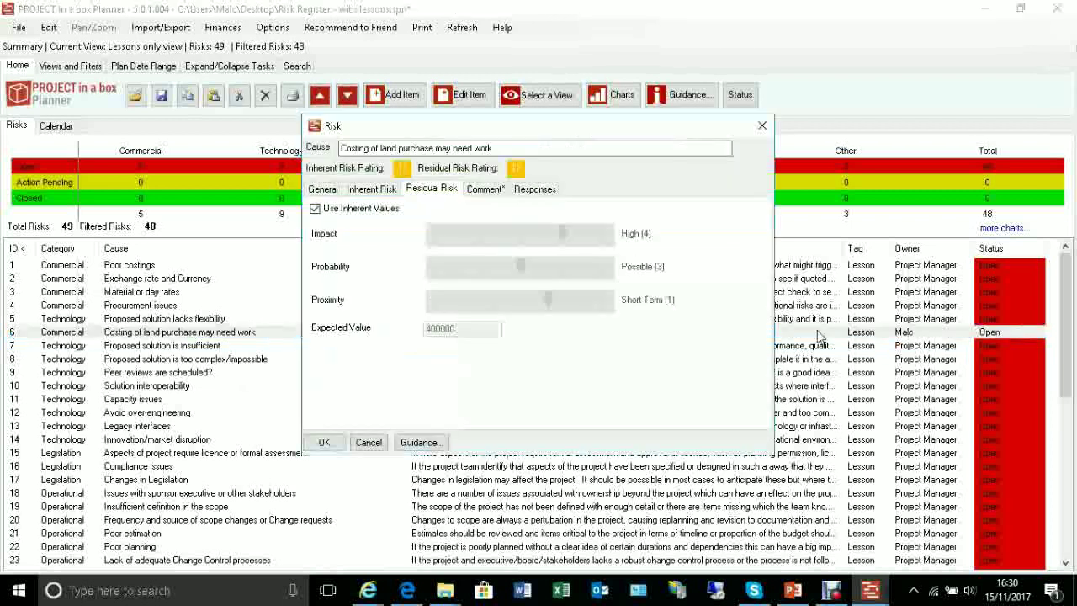
left_click(335, 188)
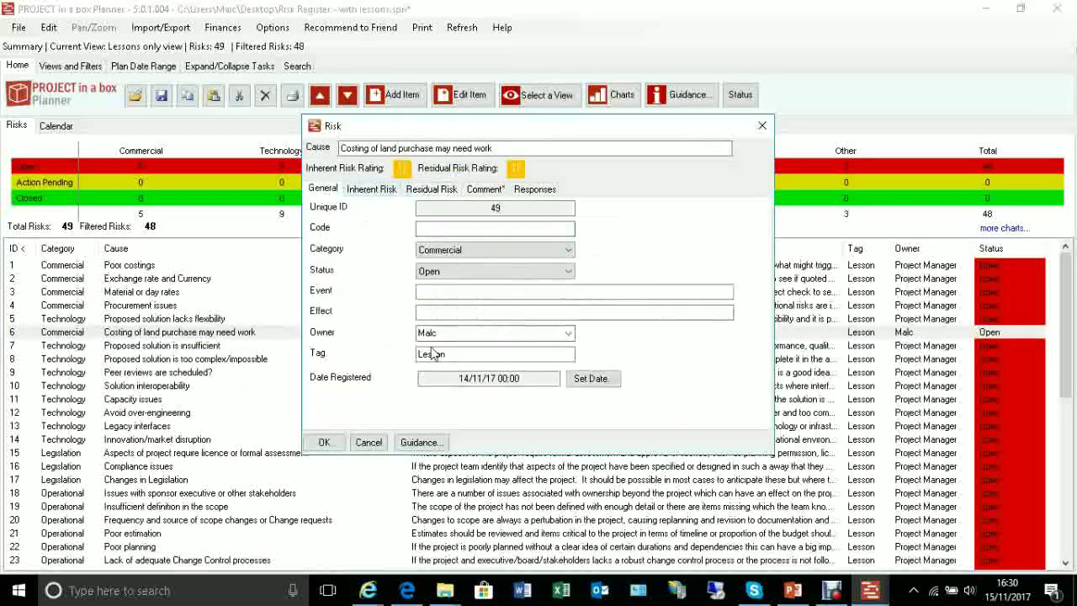
left_click_drag(462, 353, 397, 356)
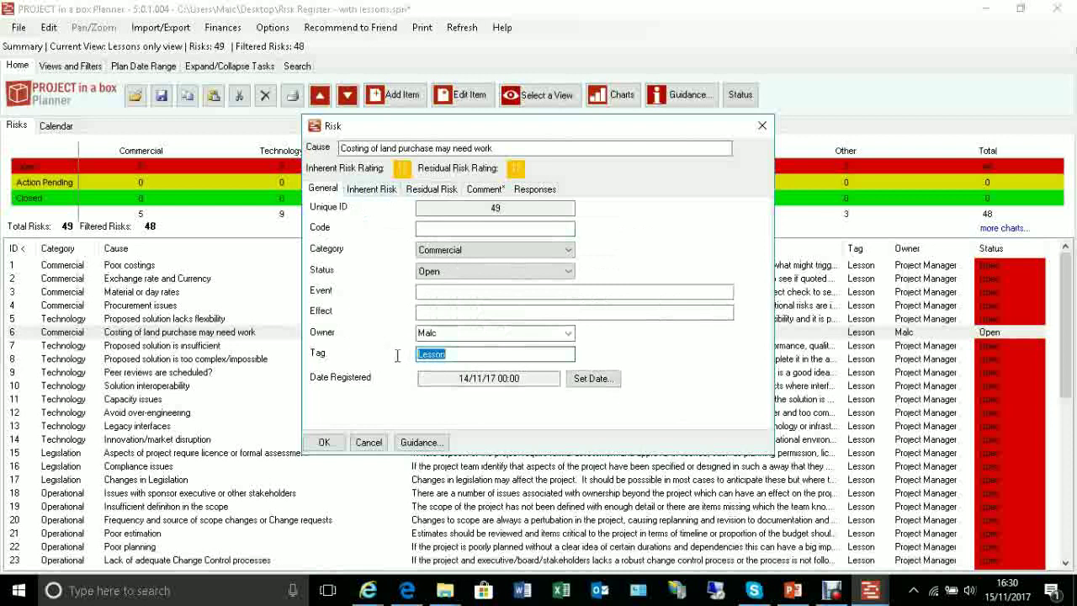
key("BackSpace")
left_click(324, 442)
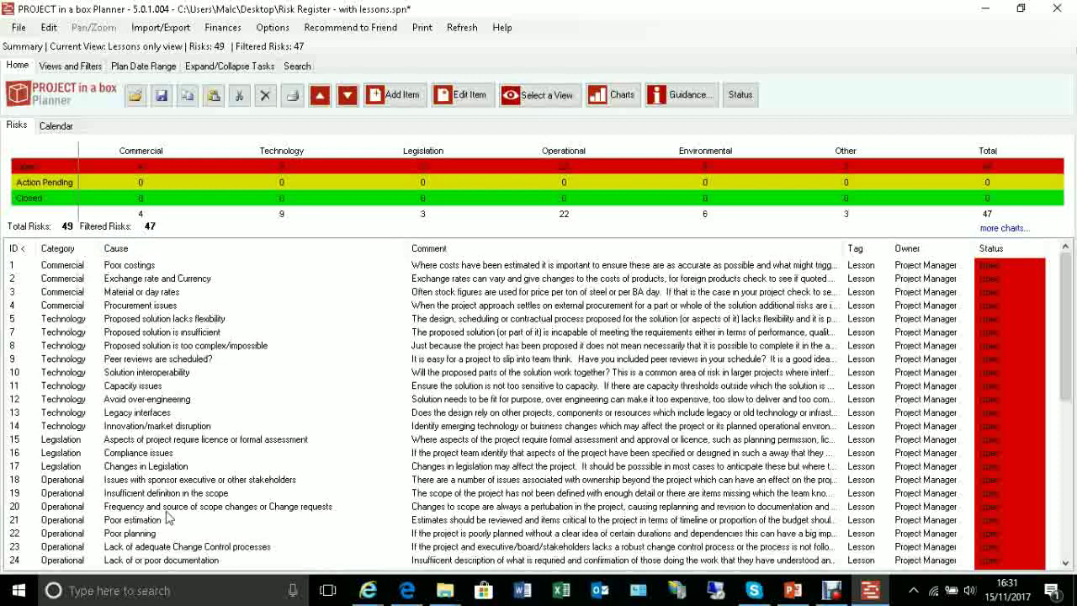
scroll(171, 307, "down", 3)
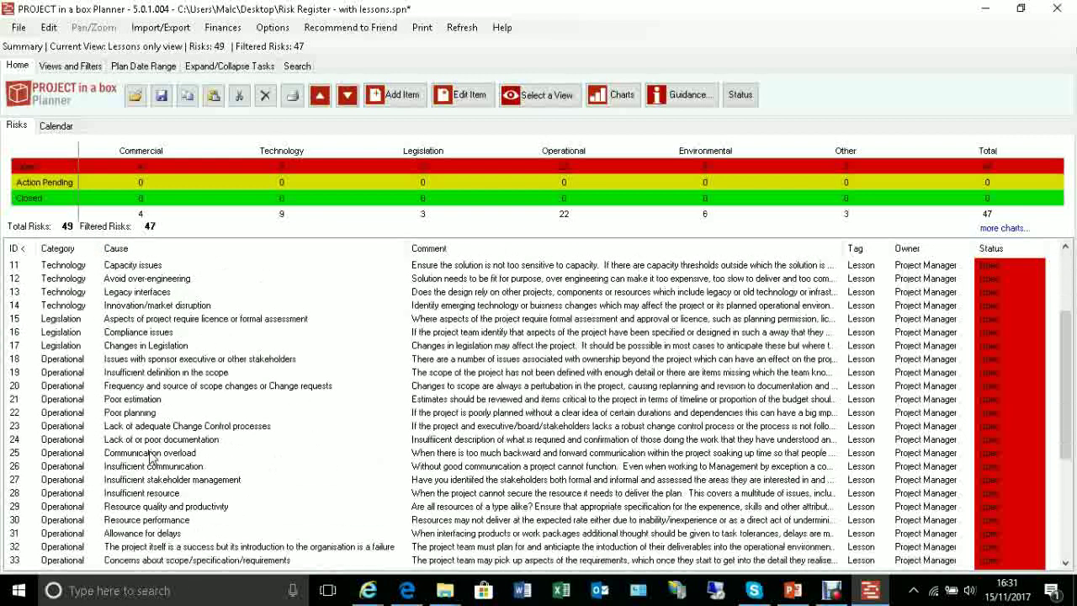
scroll(152, 459, "down", 3)
scroll(151, 459, "down", 2)
scroll(126, 412, "up", 8)
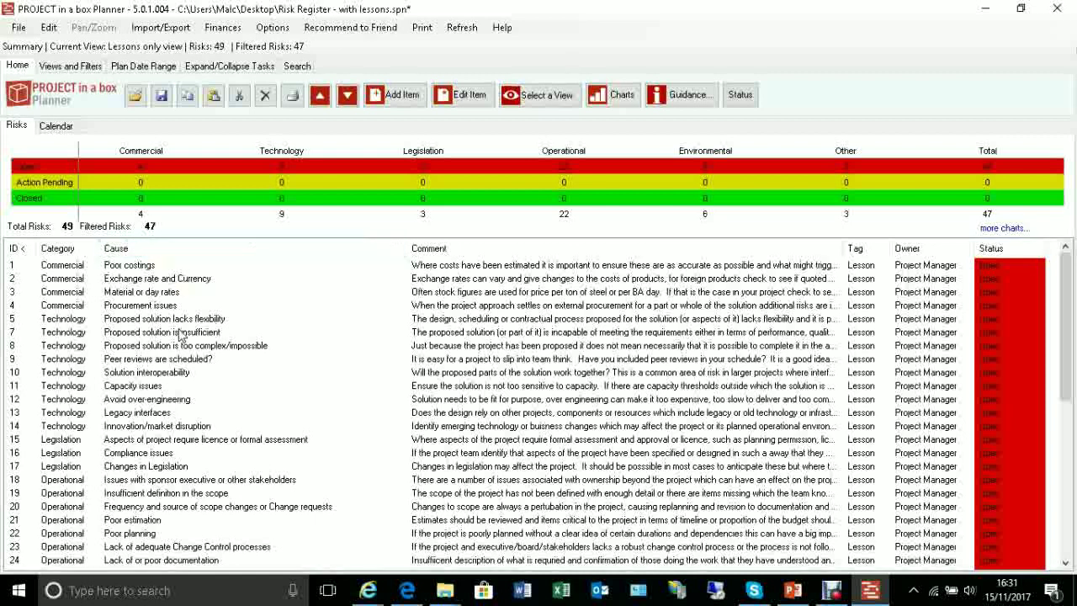
Switch the risk register to the "Exclude Lessons" plan view.
left_click(72, 69)
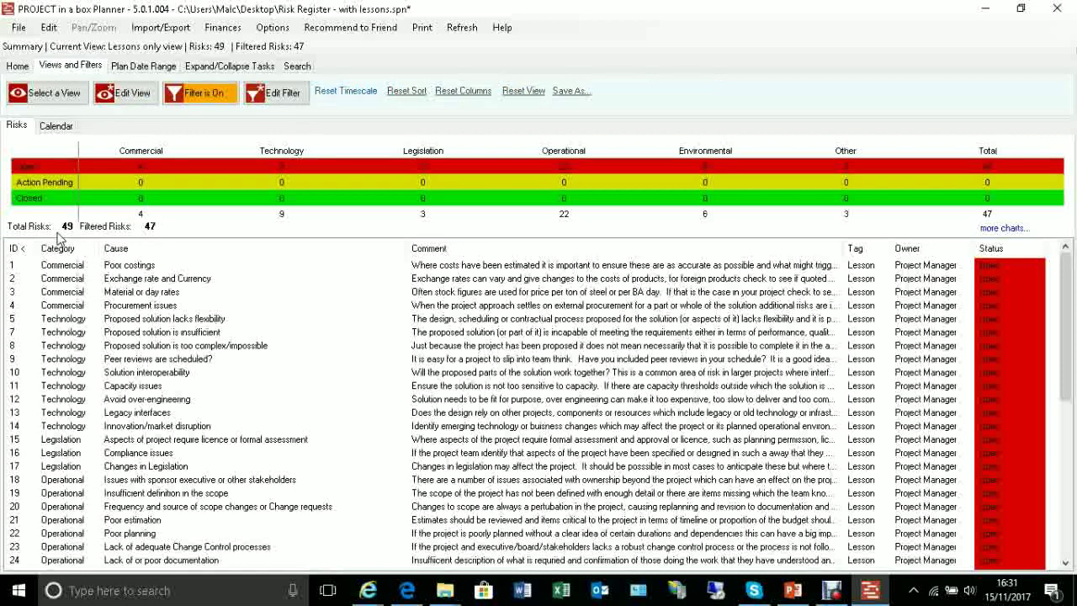
left_click(65, 92)
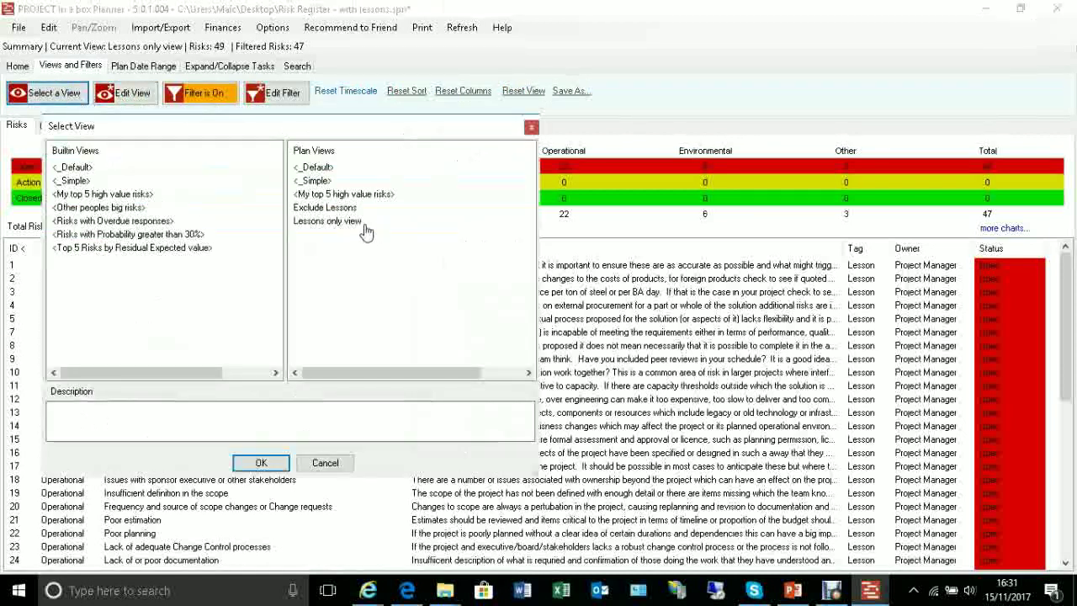
left_click(319, 209)
left_click(260, 463)
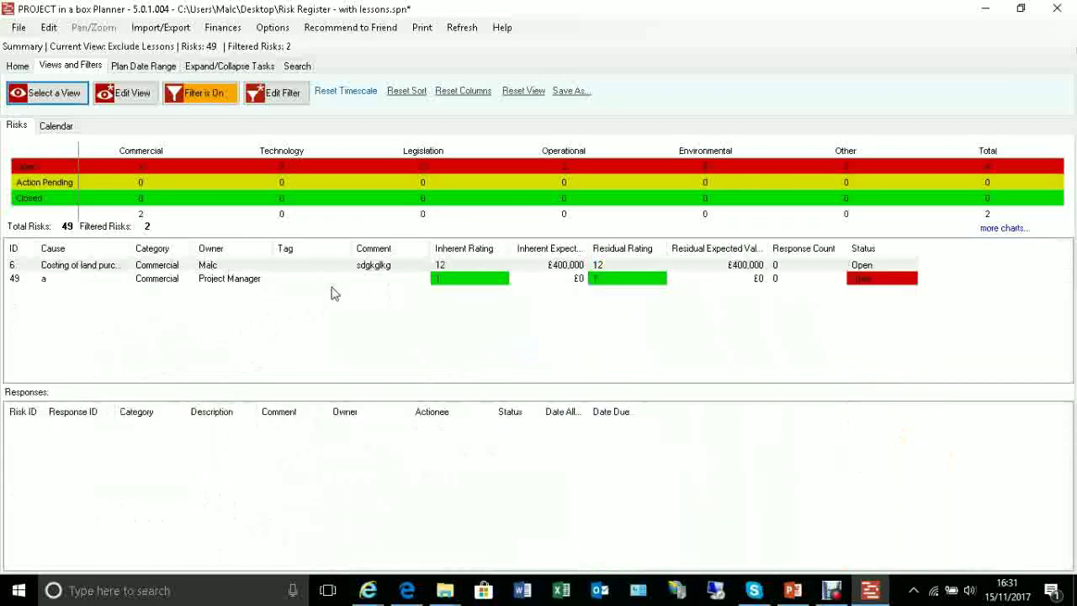
Examine the land purchase risk's entry and the Risk Status Summary chart, and close the chart window.
left_click(164, 267)
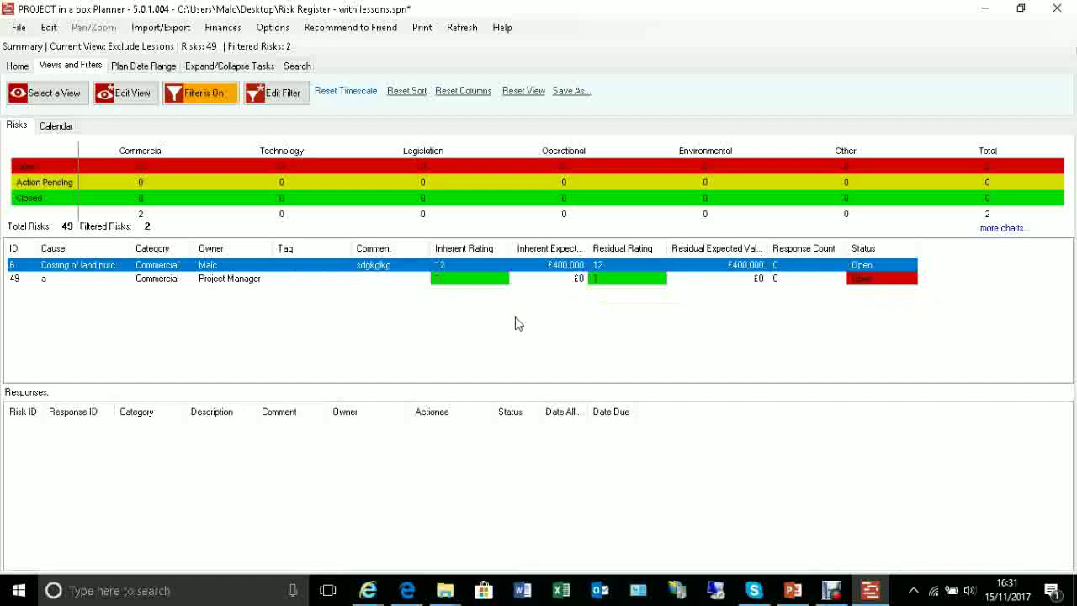
left_click(486, 267)
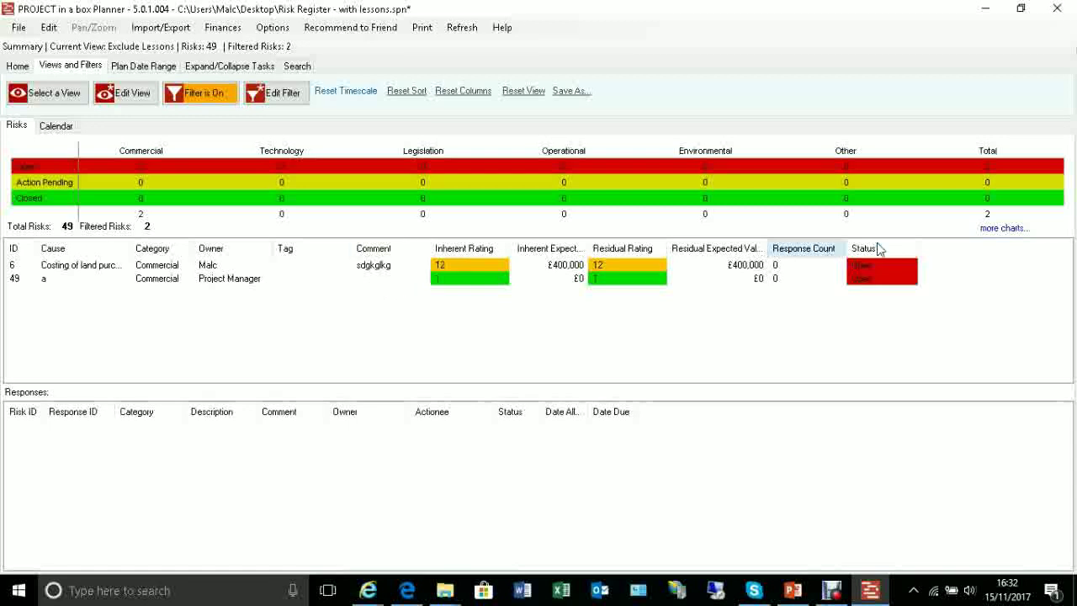
left_click(997, 234)
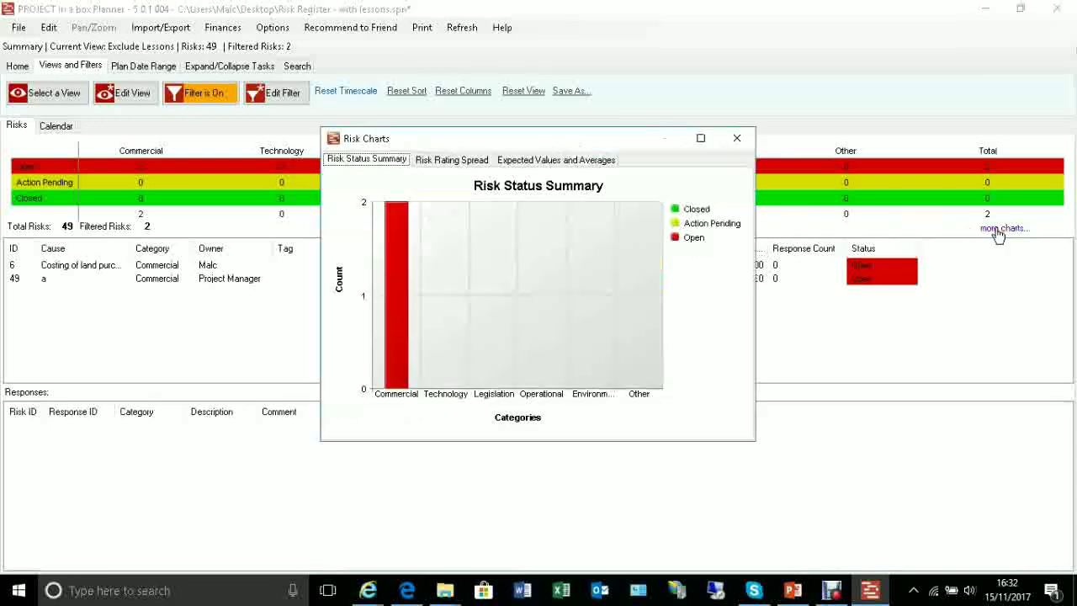
left_click(738, 138)
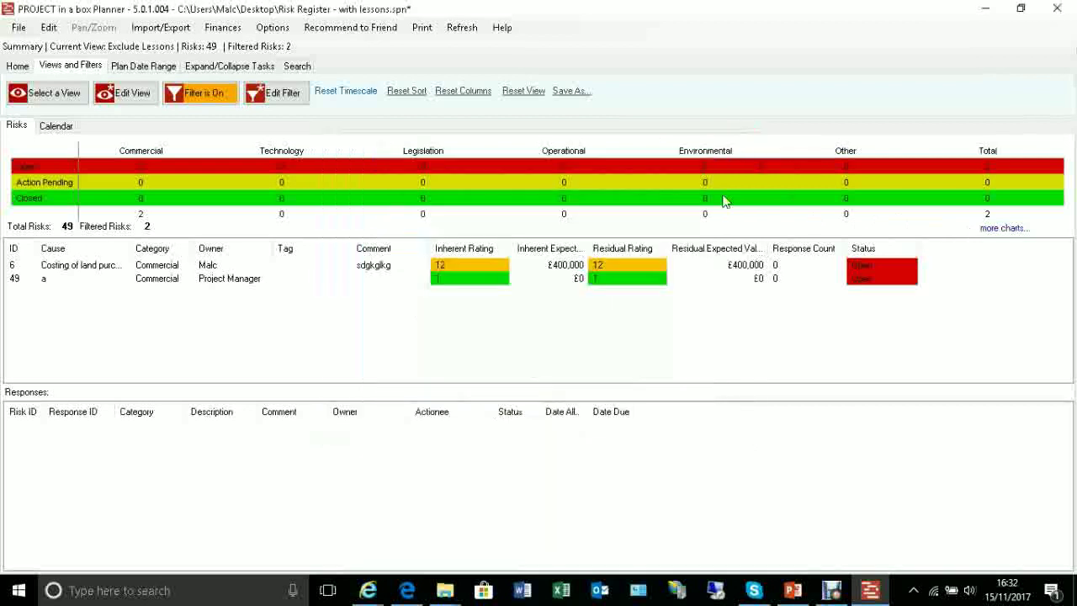
Open the "Costing of land purchase may need work" risk and add placeholder text below its existing comment.
left_click(497, 265)
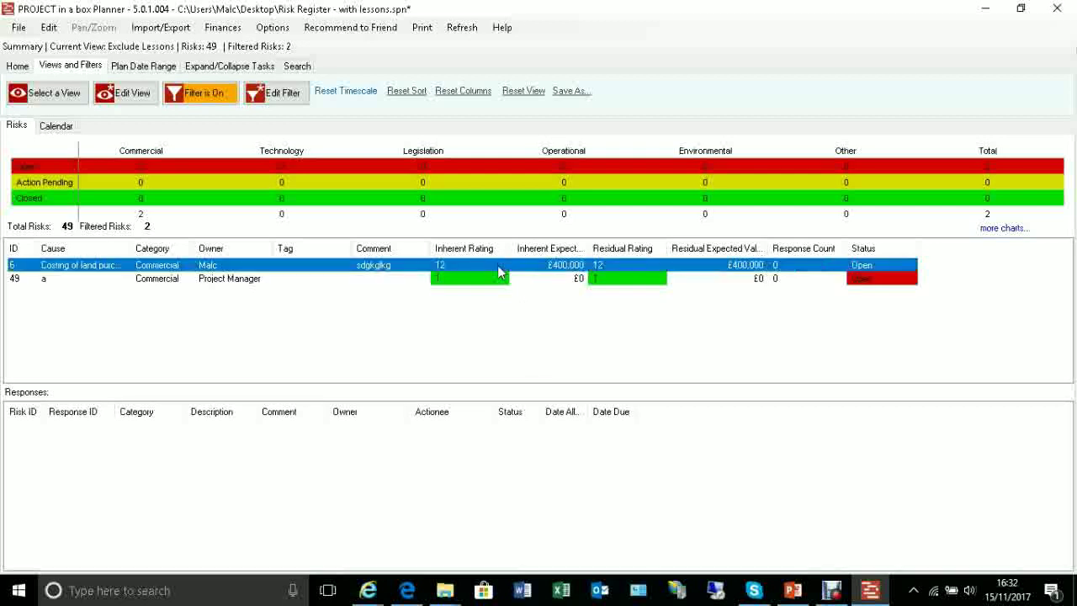
double_click(497, 269)
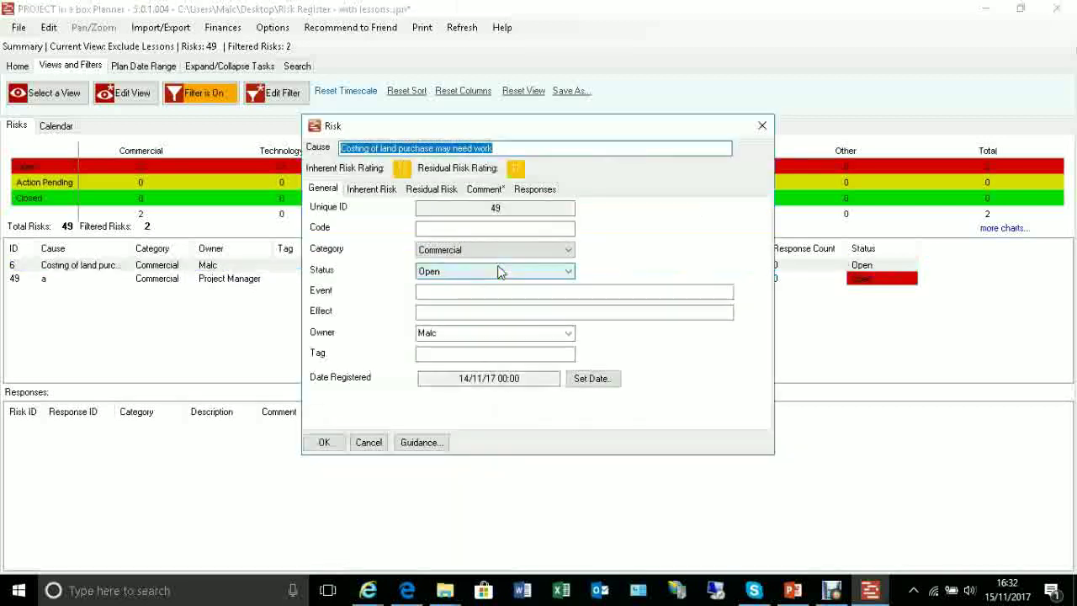
left_click(484, 191)
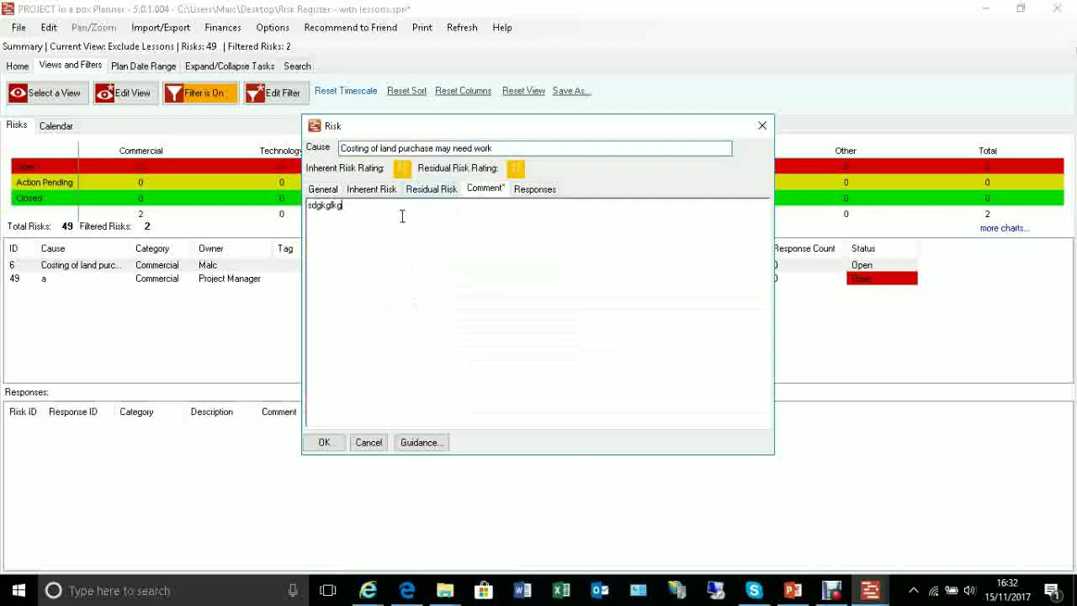
key("Return")
key("Return")
type("jk;gjk;gjk")
Add an Avoidance response described as "buying early" to the risk, with the responsible person as owner and Business Analyst as actionee.
left_click(539, 191)
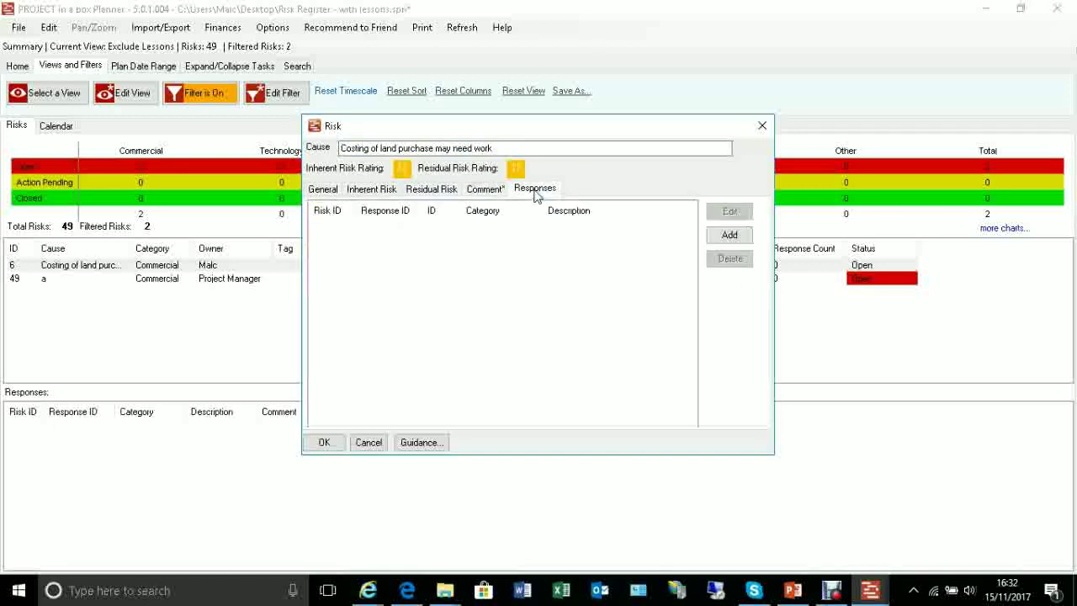
left_click(730, 236)
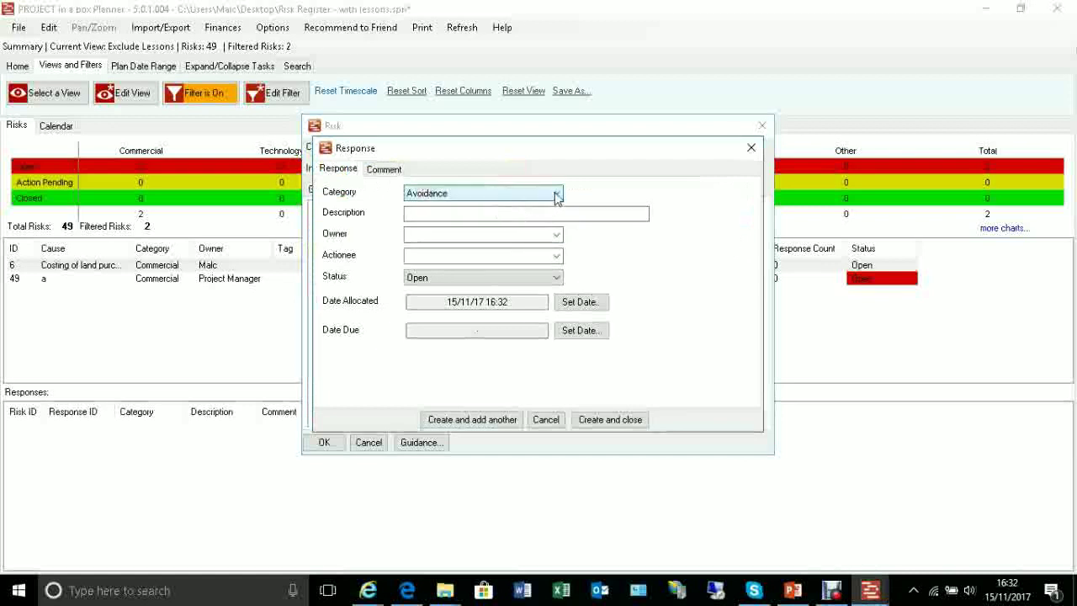
left_click(510, 212)
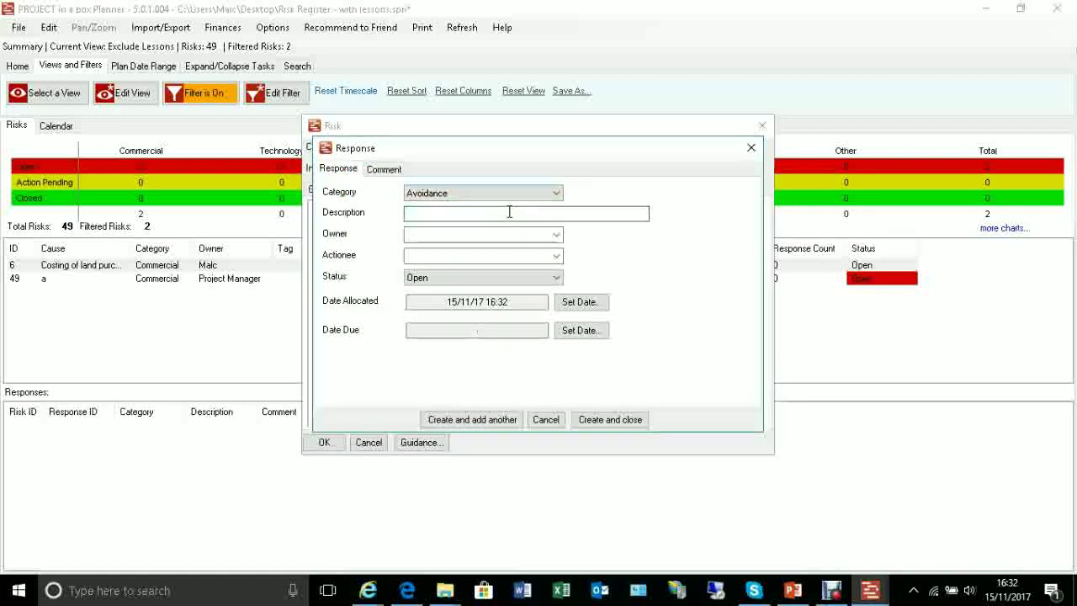
type("buying early")
left_click(556, 234)
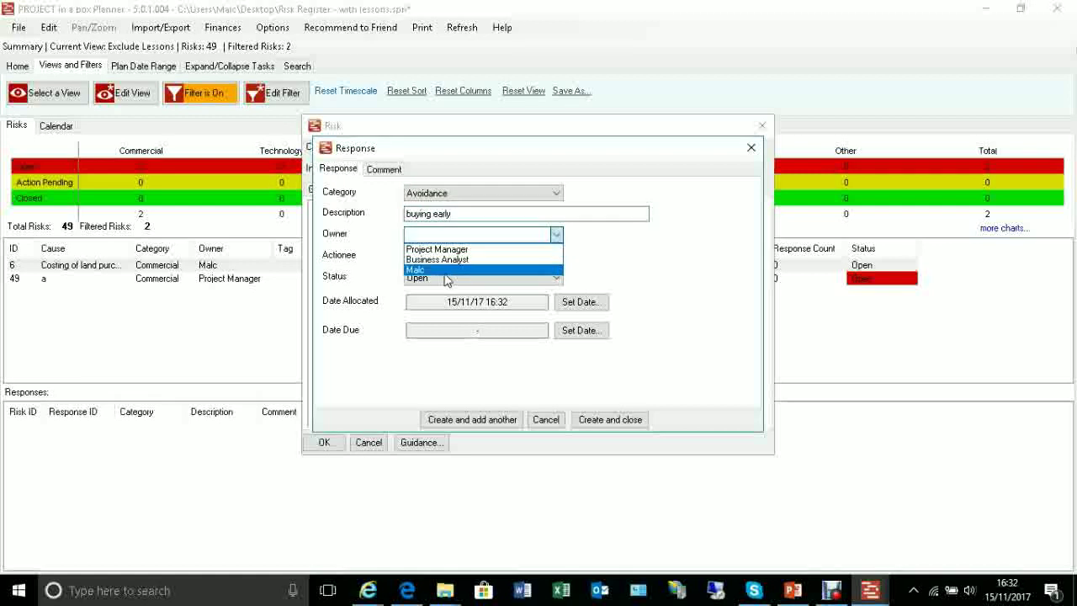
left_click(432, 270)
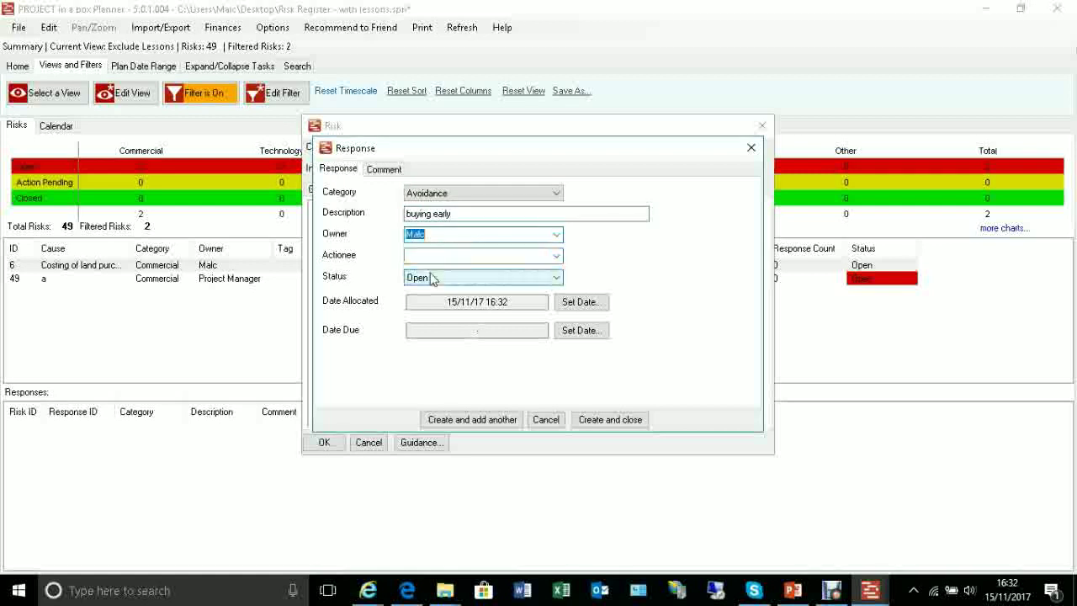
left_click(557, 255)
left_click(496, 278)
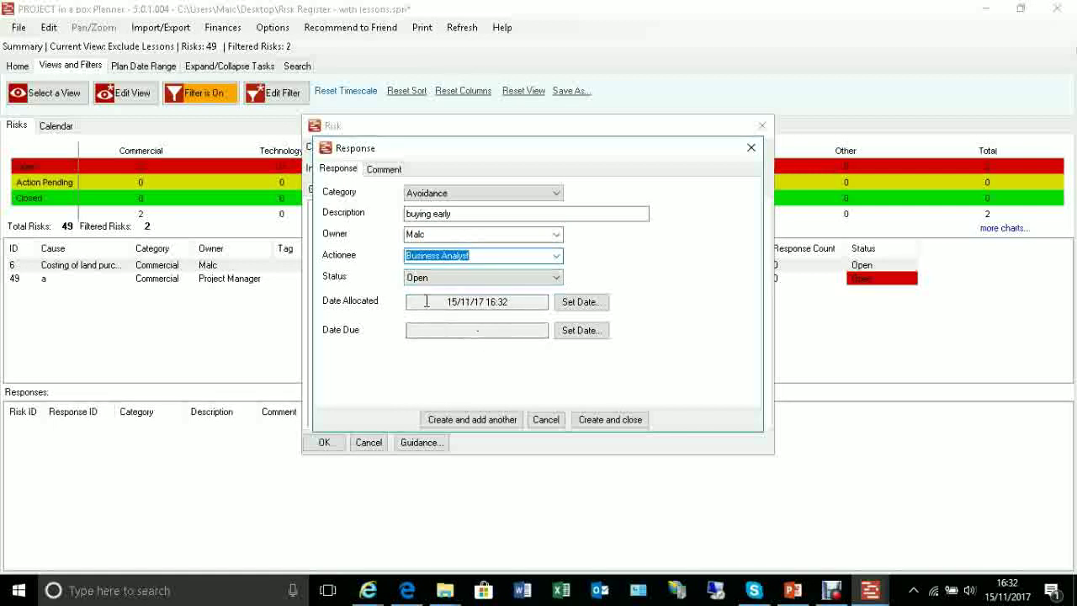
left_click(614, 424)
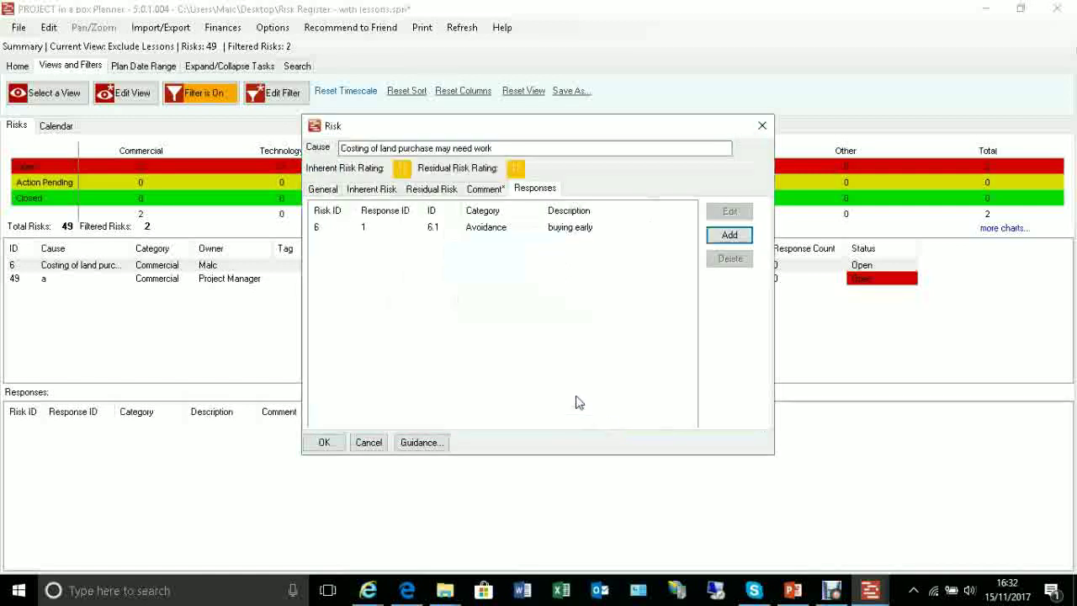
Stop using inherent values for the residual risk, set impact Low (2), probability Unlikely (2) and expected value 40000, and save the risk.
left_click(432, 190)
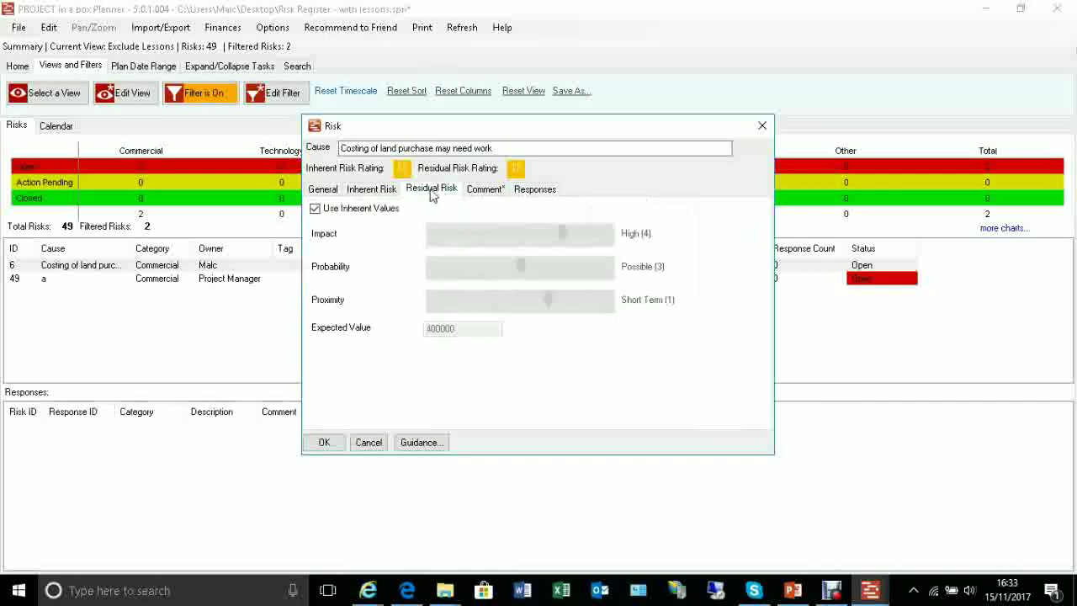
left_click(314, 209)
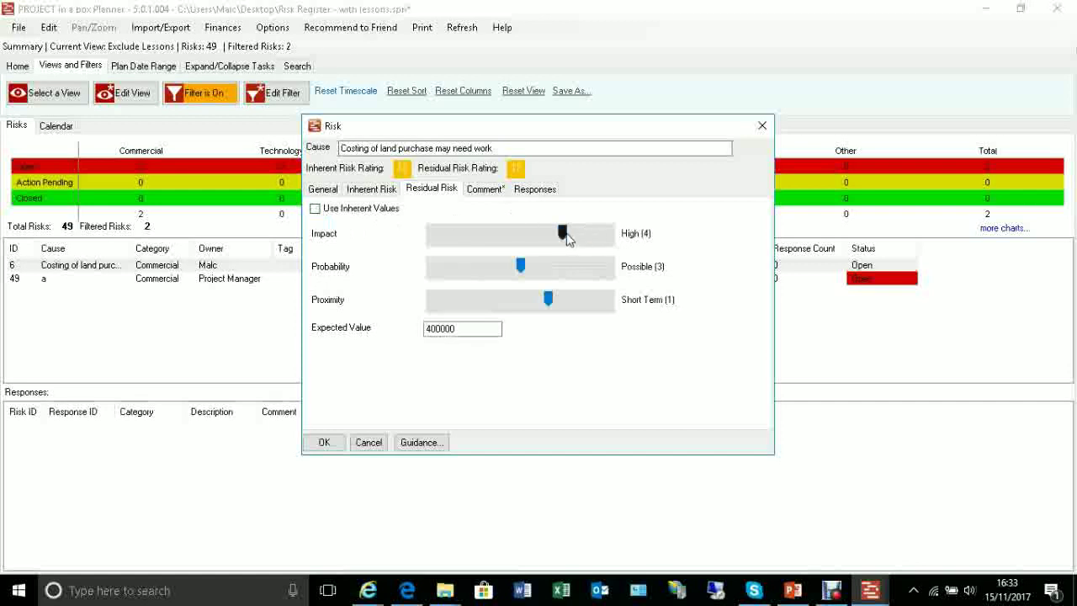
left_click_drag(565, 238, 498, 271)
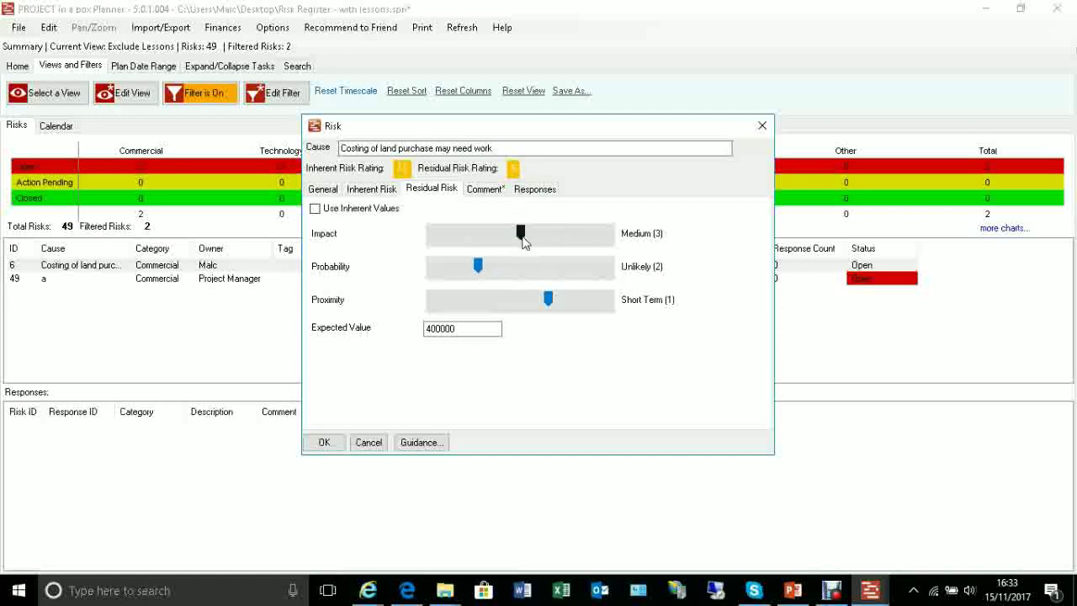
left_click_drag(522, 239, 495, 244)
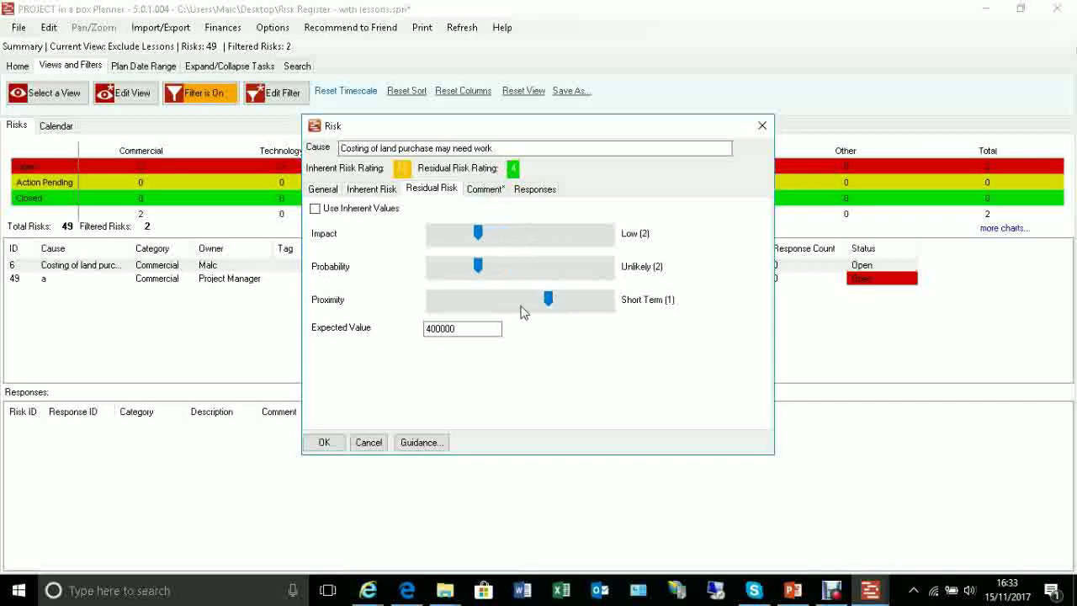
double_click(488, 328)
left_click(437, 329)
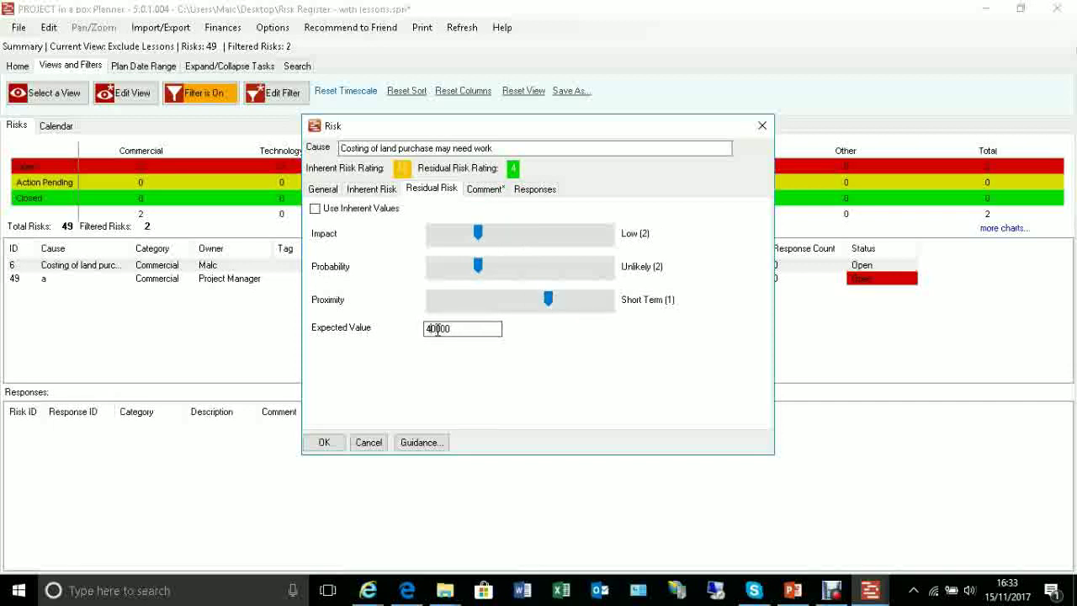
left_click(324, 442)
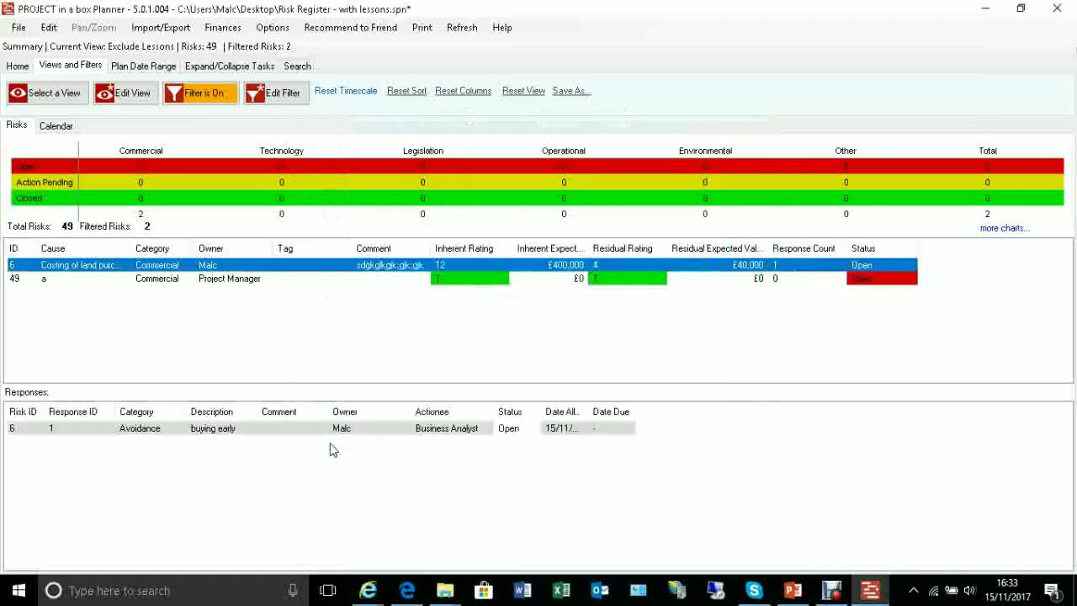